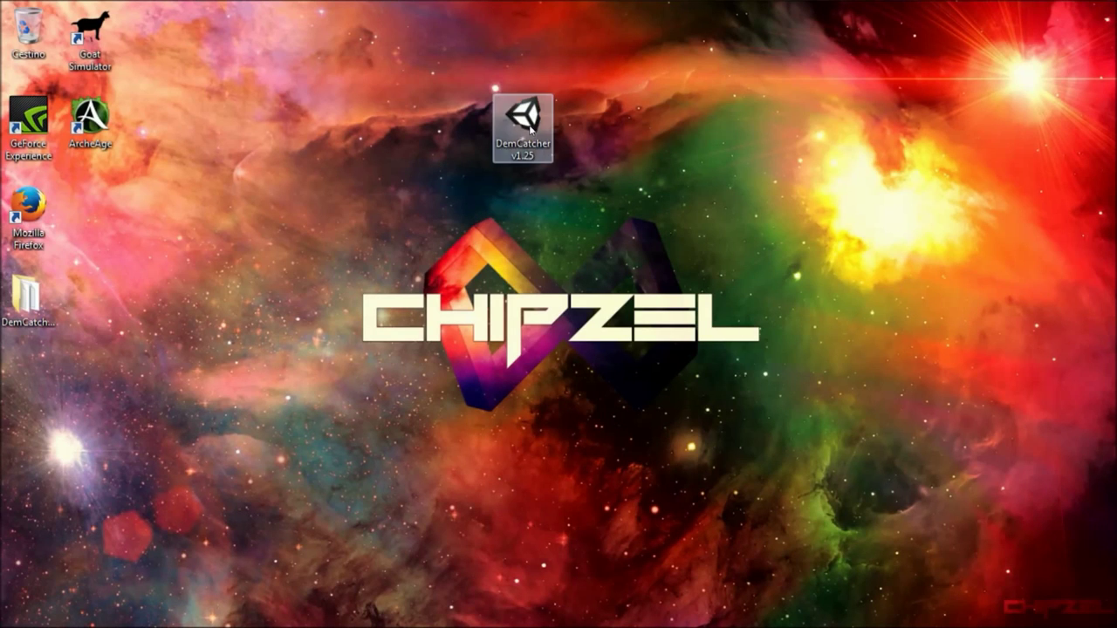
Step: Launch DemCatcher v1.25 windowed at 1366 x 768 with Fantastic quality and start it
{"action": "left_click", "coordinate": [647, 154]}
{"action": "left_click_drag", "start_coordinate": [436, 78], "coordinate": [683, 234]}
{"action": "left_click", "coordinate": [688, 174]}
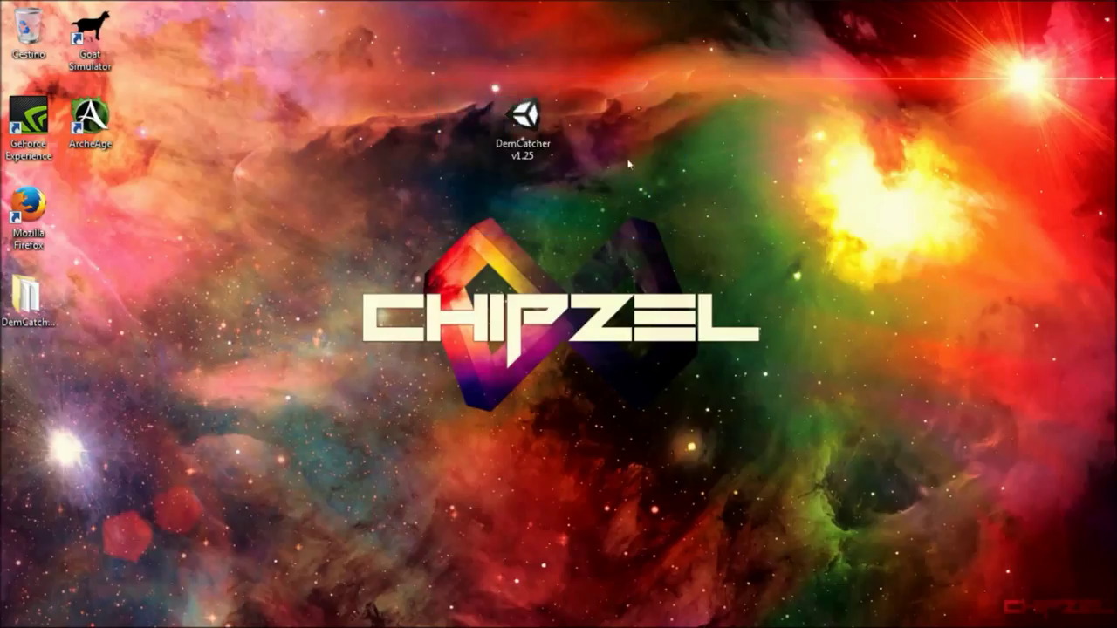
{"action": "double_click", "coordinate": [530, 129]}
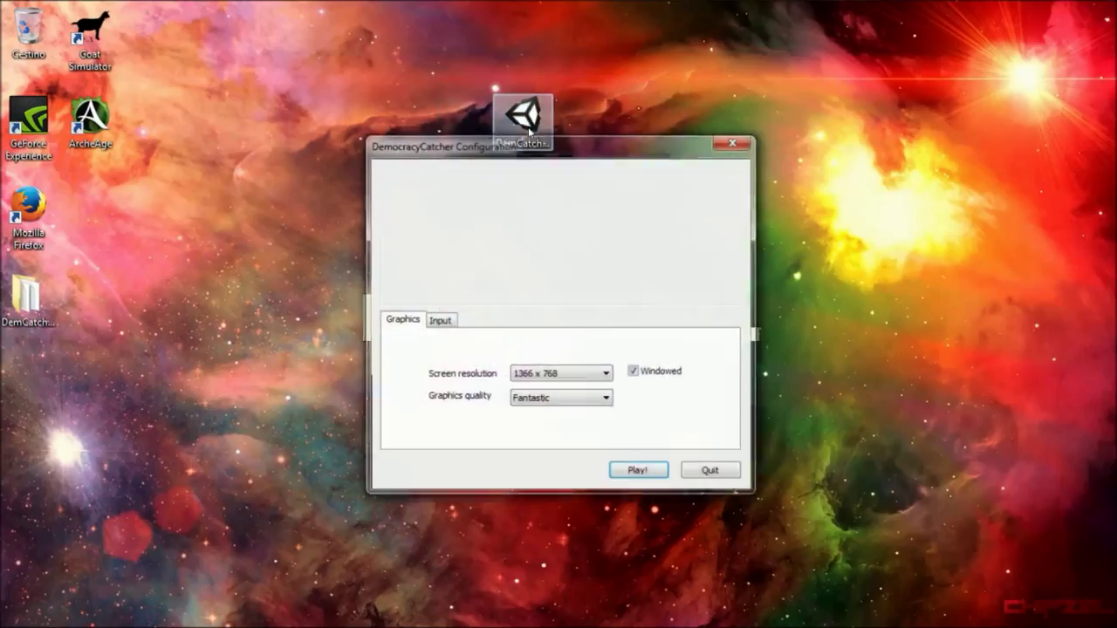
{"action": "left_click_drag", "start_coordinate": [524, 149], "coordinate": [505, 92]}
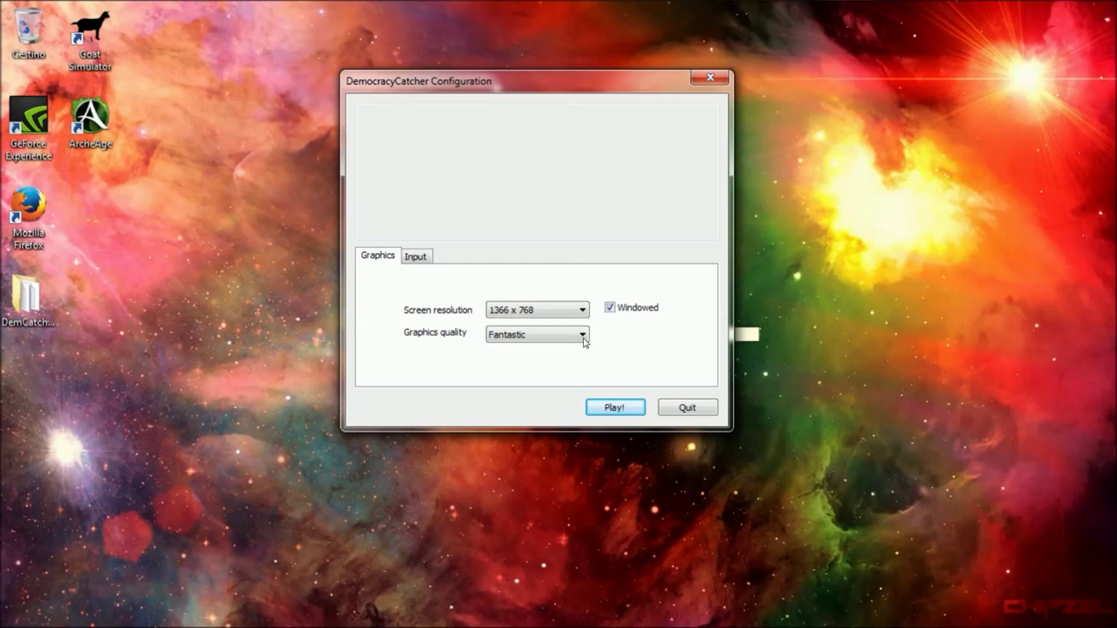
{"action": "left_click", "coordinate": [612, 408]}
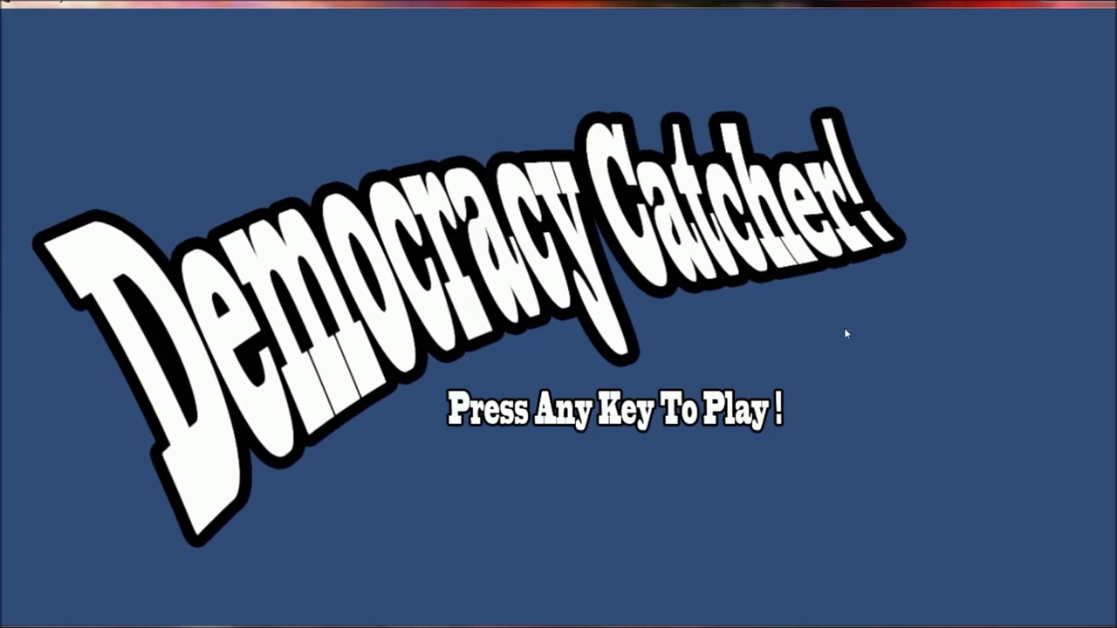
Step: Begin a round and steer the bucket to catch the first items, including a grenade
{"action": "key", "text": "space"}
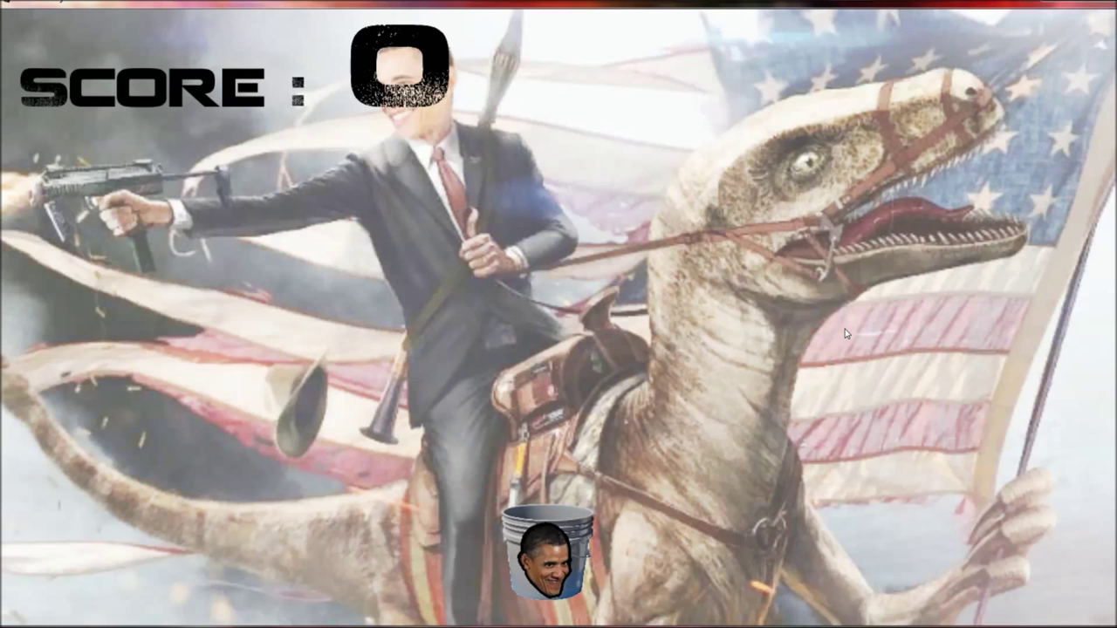
{"action": "key", "text": "Left"}
{"action": "key", "text": "Right"}
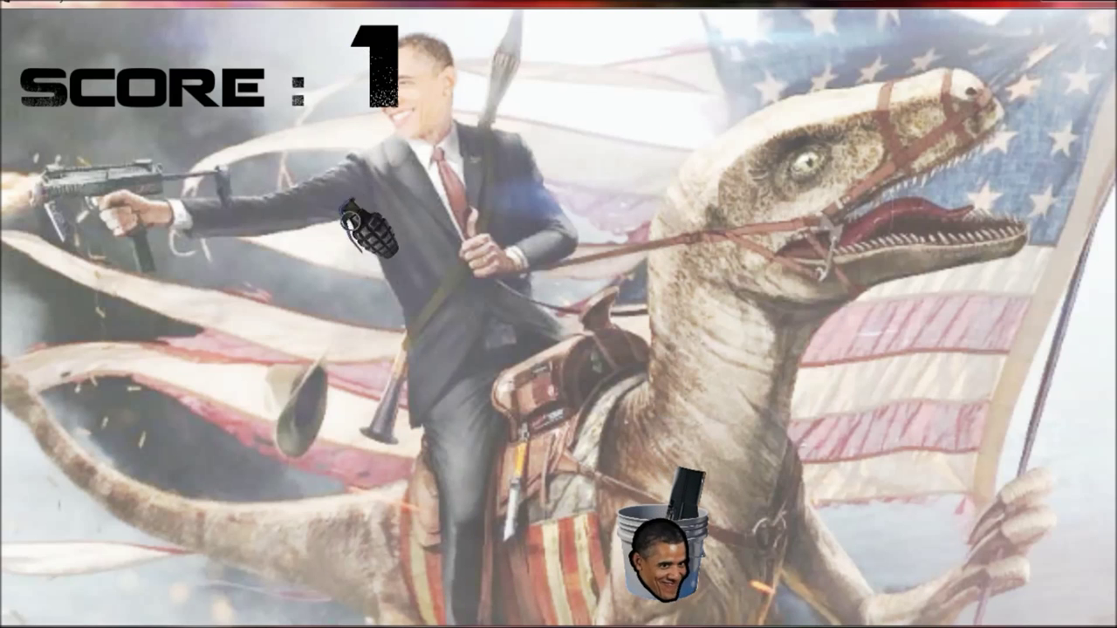
{"action": "key", "text": "Right"}
{"action": "key", "text": "Left"}
{"action": "key", "text": "Right"}
{"action": "key", "text": "Right"}
{"action": "key", "text": "Right"}
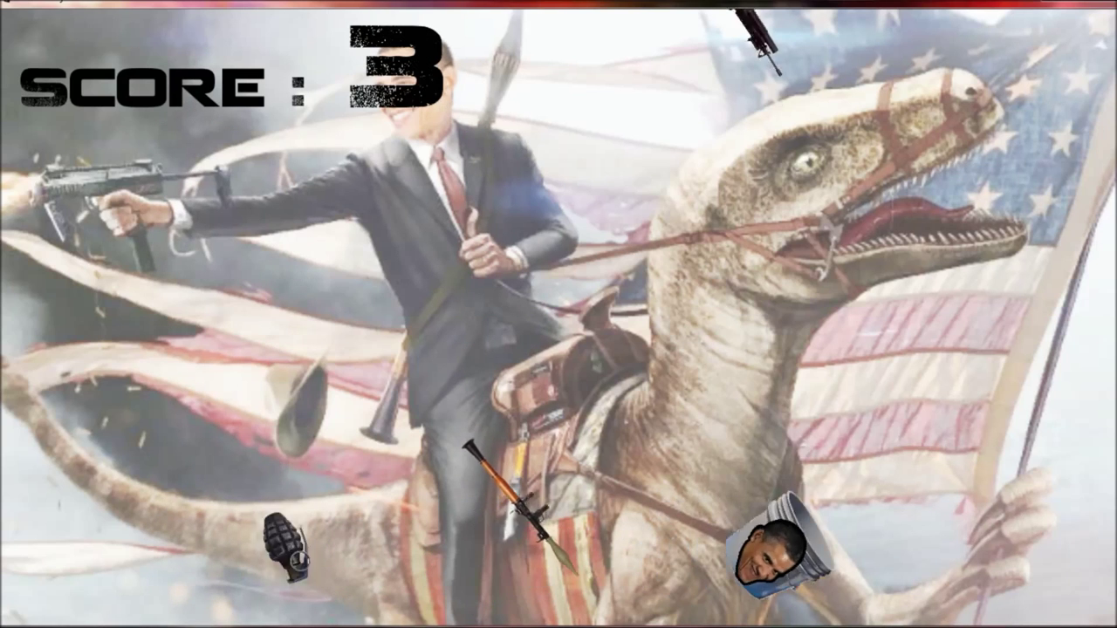
{"action": "key", "text": "Left"}
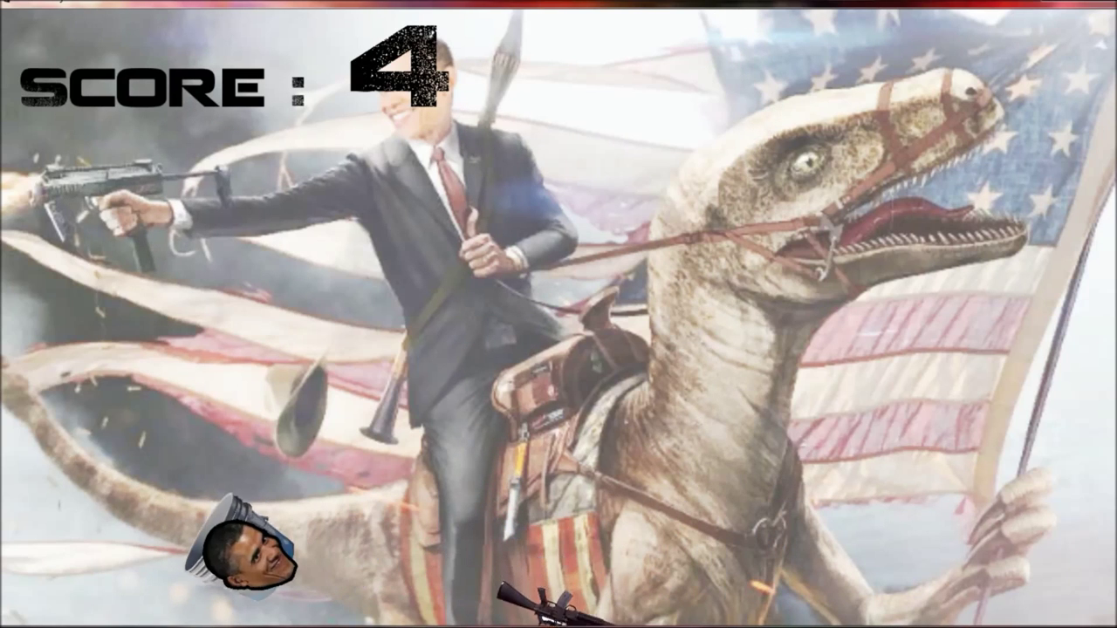
{"action": "key", "text": "Left"}
{"action": "key", "text": "Right"}
{"action": "key", "text": "Right"}
{"action": "key", "text": "Left"}
{"action": "key", "text": "Right"}
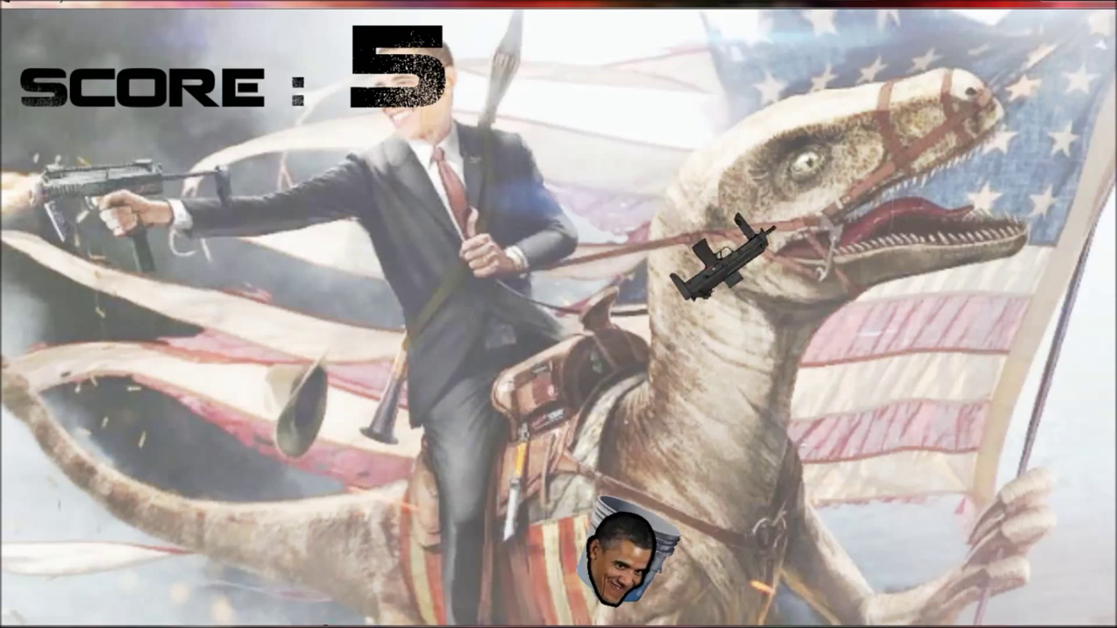
{"action": "key", "text": "Right"}
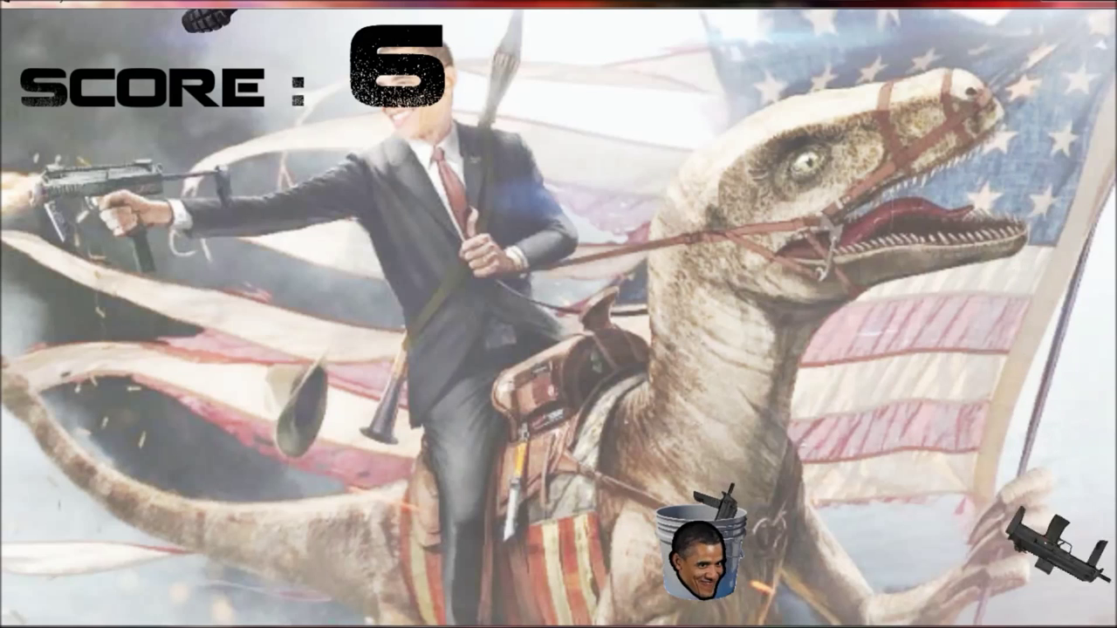
Step: Keep moving the bucket left and right to catch the falling guns
{"action": "key", "text": "Right"}
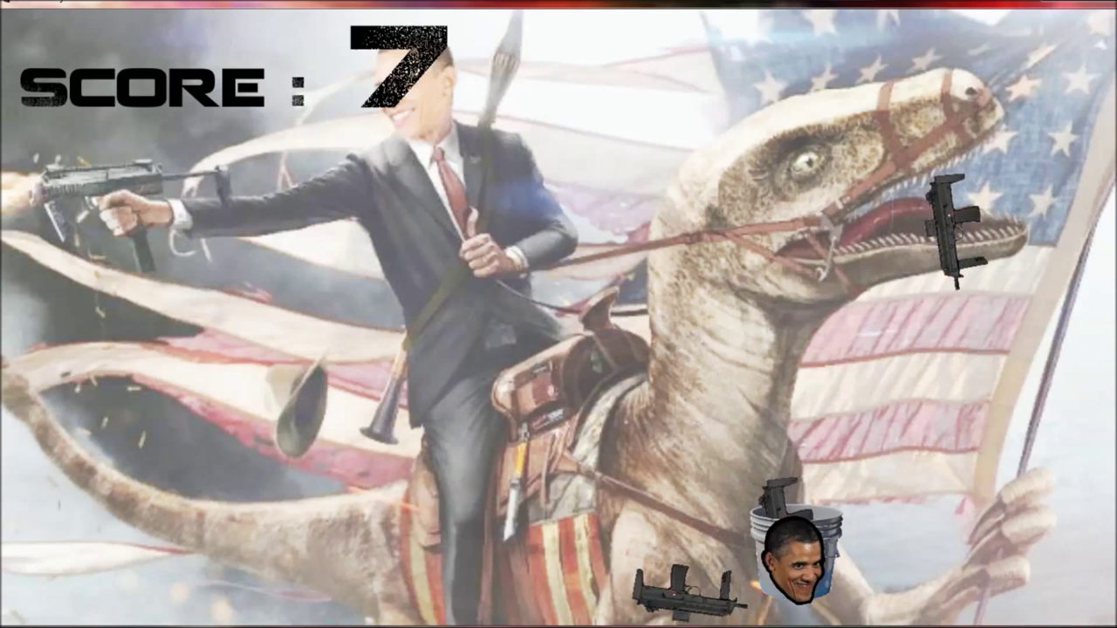
{"action": "key", "text": "Right"}
{"action": "key", "text": "Left"}
{"action": "key", "text": "Right"}
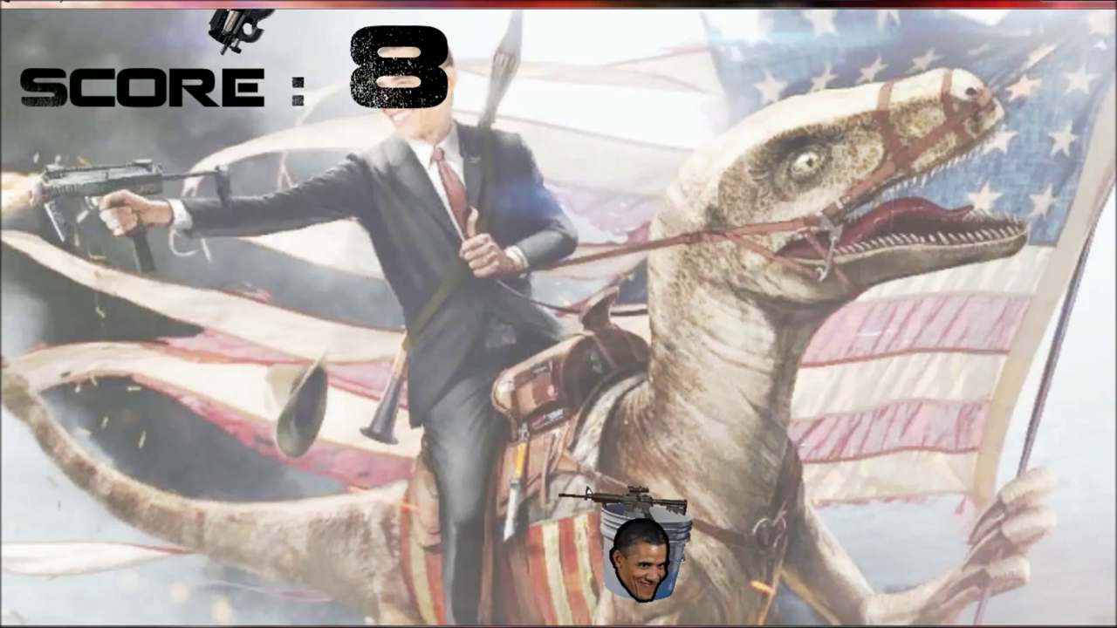
{"action": "key", "text": "Left"}
{"action": "key", "text": "Right"}
{"action": "key", "text": "Left"}
{"action": "key", "text": "Right"}
{"action": "key", "text": "Left"}
{"action": "key", "text": "Right"}
{"action": "key", "text": "Left"}
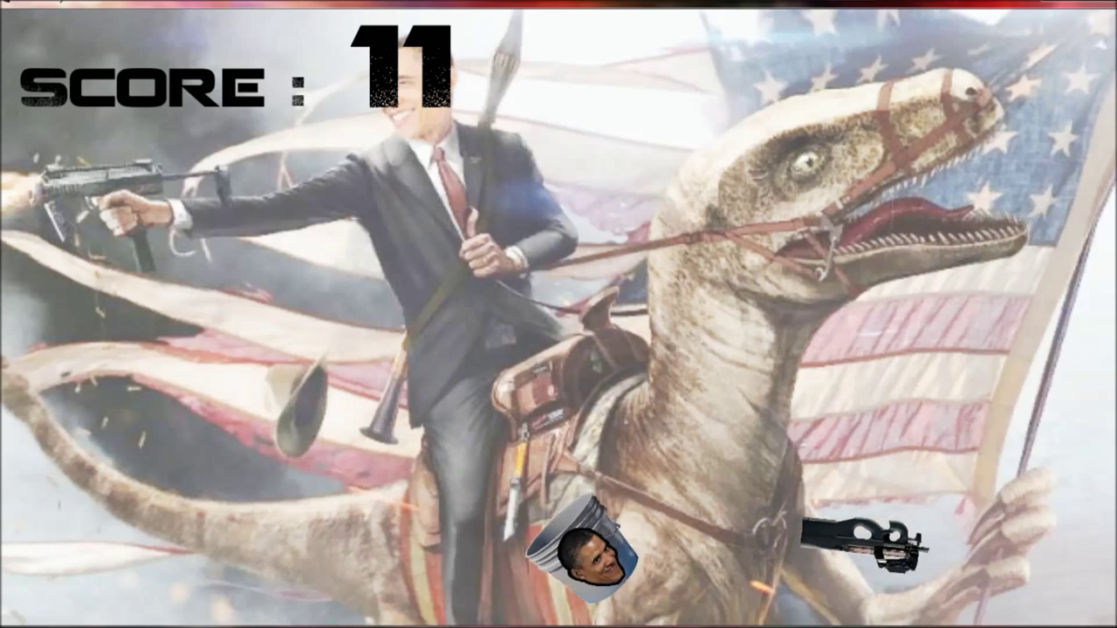
{"action": "key", "text": "Left"}
{"action": "key", "text": "Right"}
{"action": "key", "text": "Left"}
{"action": "key", "text": "Right"}
{"action": "key", "text": "Left"}
{"action": "key", "text": "Right"}
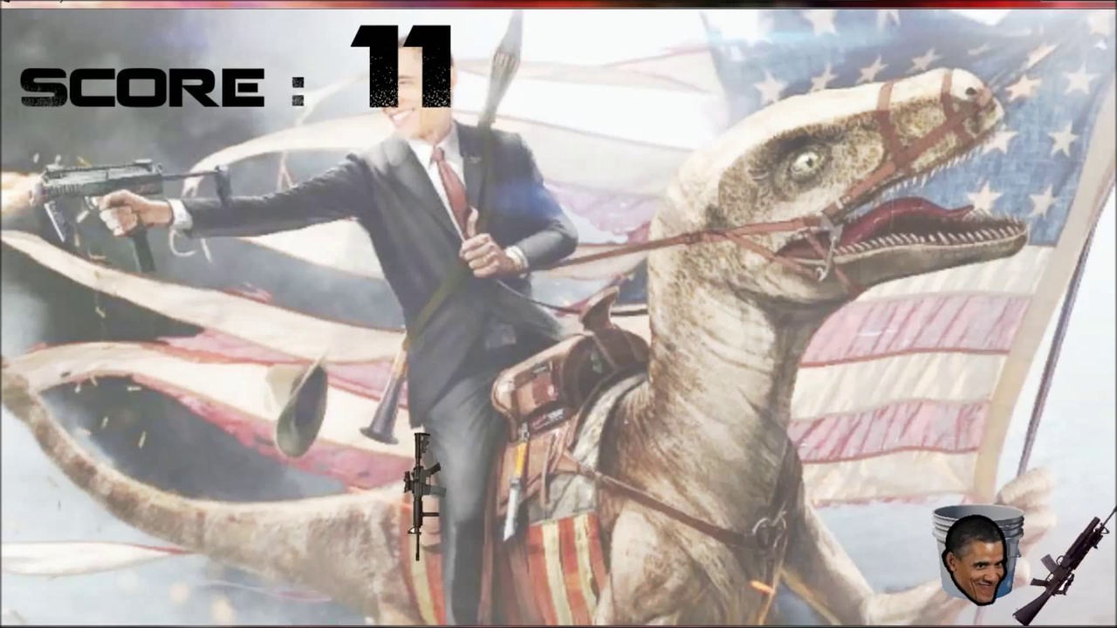
{"action": "key", "text": "Left"}
{"action": "key", "text": "Right"}
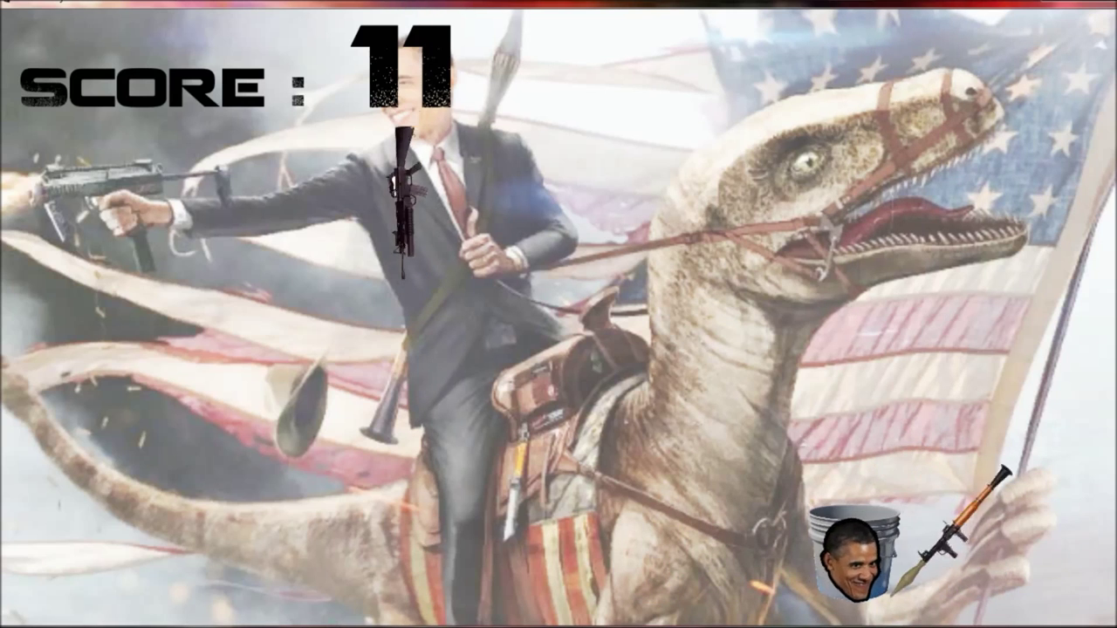
{"action": "key", "text": "Right"}
{"action": "key", "text": "Left"}
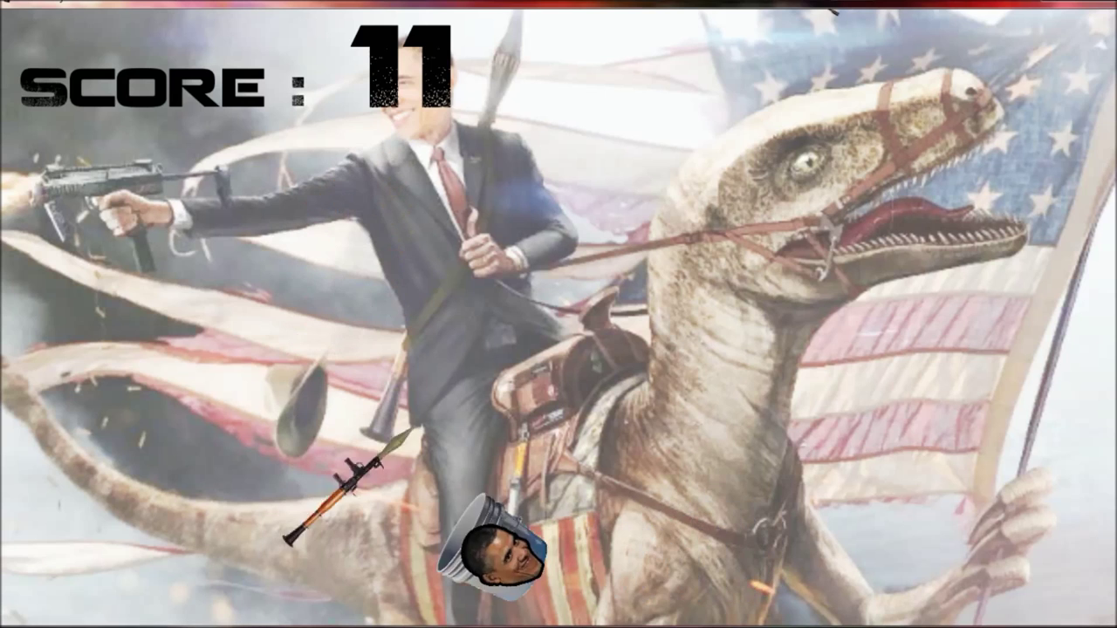
Step: Catch the RPG and the remaining items until the score reaches 17
{"action": "key", "text": "Left"}
{"action": "key", "text": "Right"}
{"action": "key", "text": "Left"}
{"action": "key", "text": "Left"}
{"action": "key", "text": "Right"}
{"action": "key", "text": "Left"}
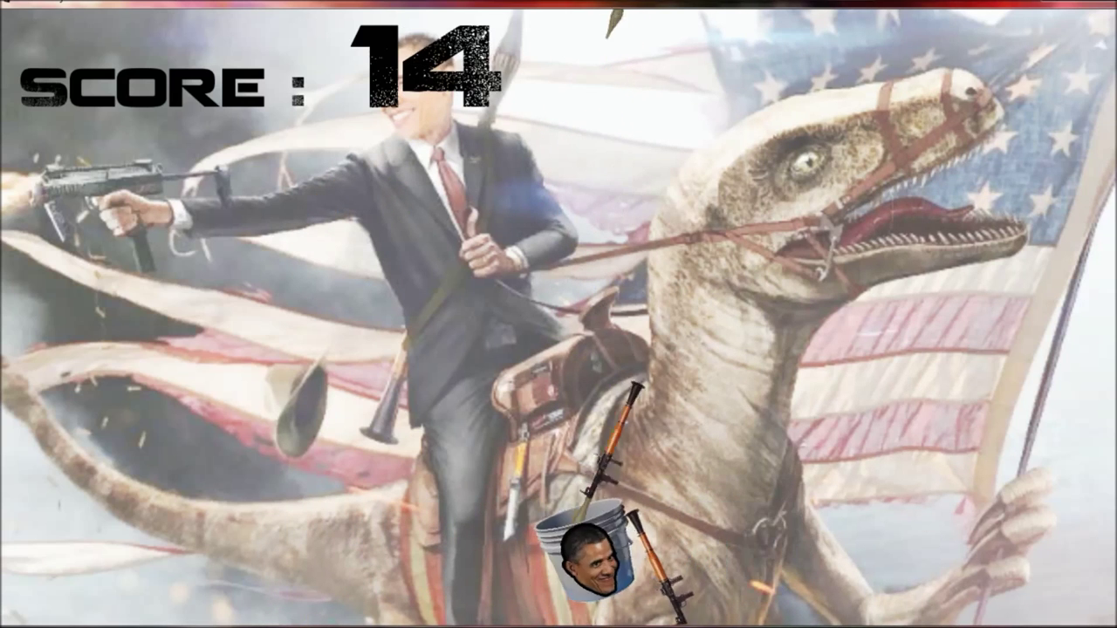
{"action": "key", "text": "Right"}
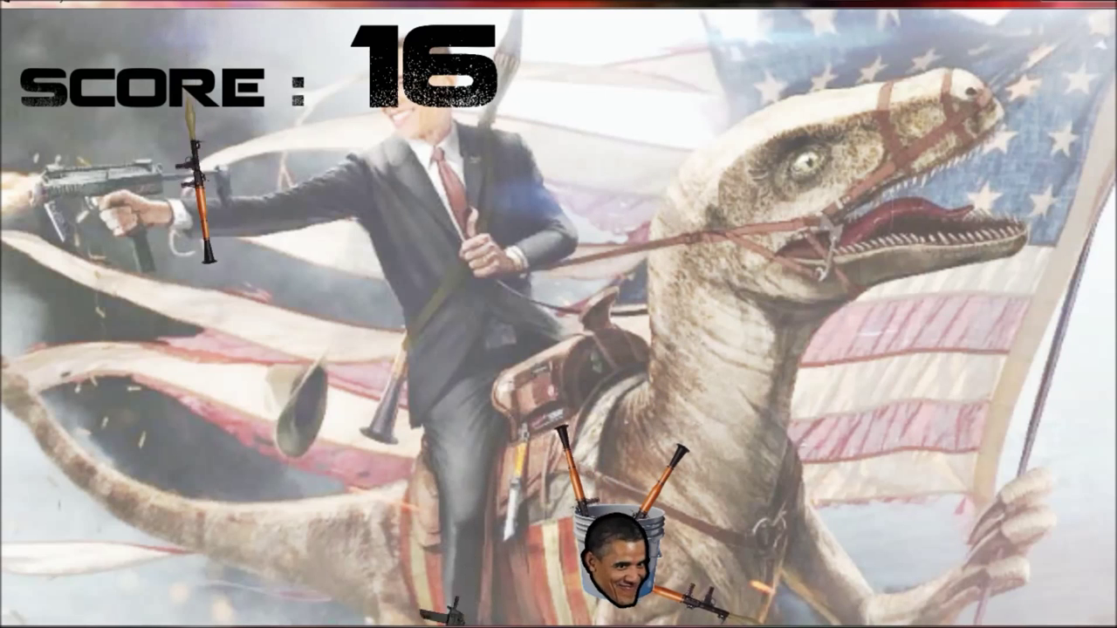
{"action": "key", "text": "Left"}
{"action": "key", "text": "Left"}
{"action": "key", "text": "Right"}
{"action": "key", "text": "Left"}
{"action": "key", "text": "Left"}
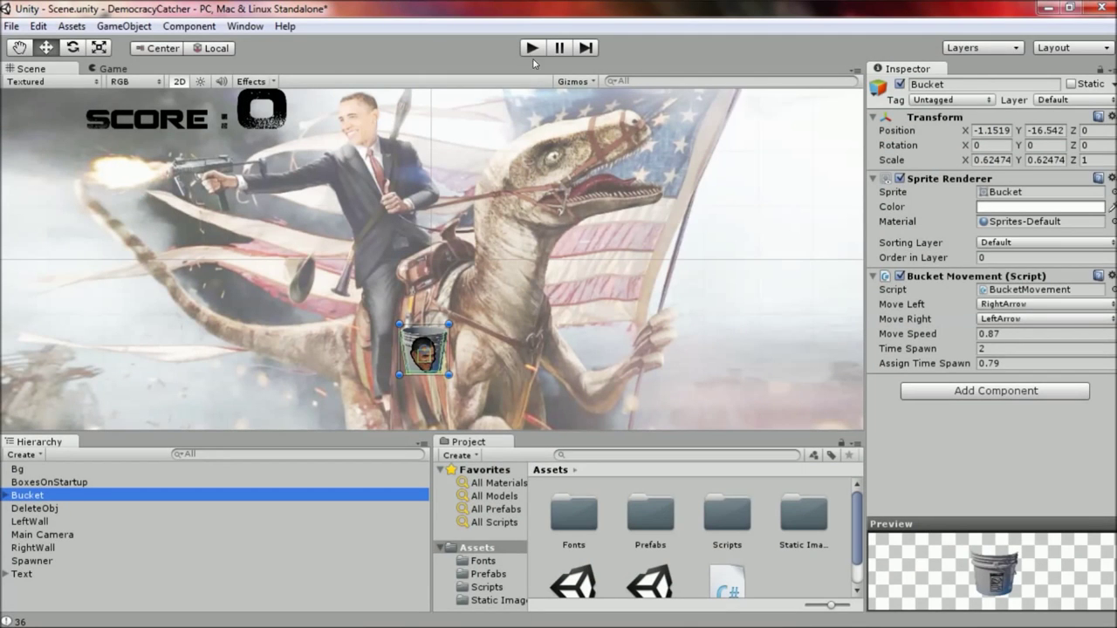
Step: Run the game in the Unity editor and test the bucket's movement
{"action": "left_click", "coordinate": [530, 52]}
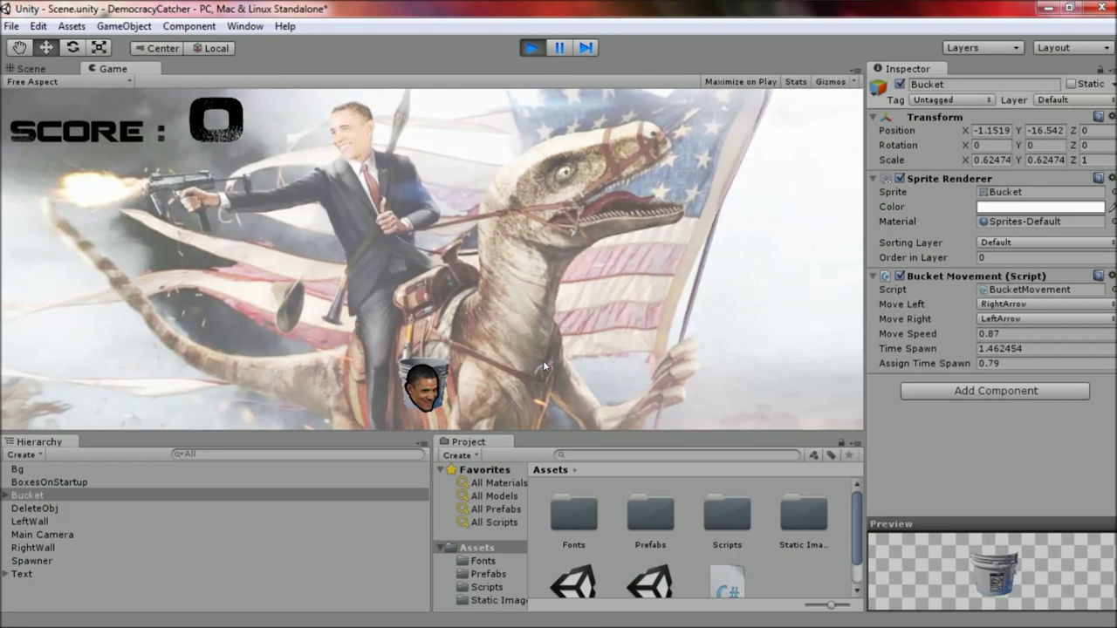
{"action": "key", "text": "Right"}
{"action": "key", "text": "Left"}
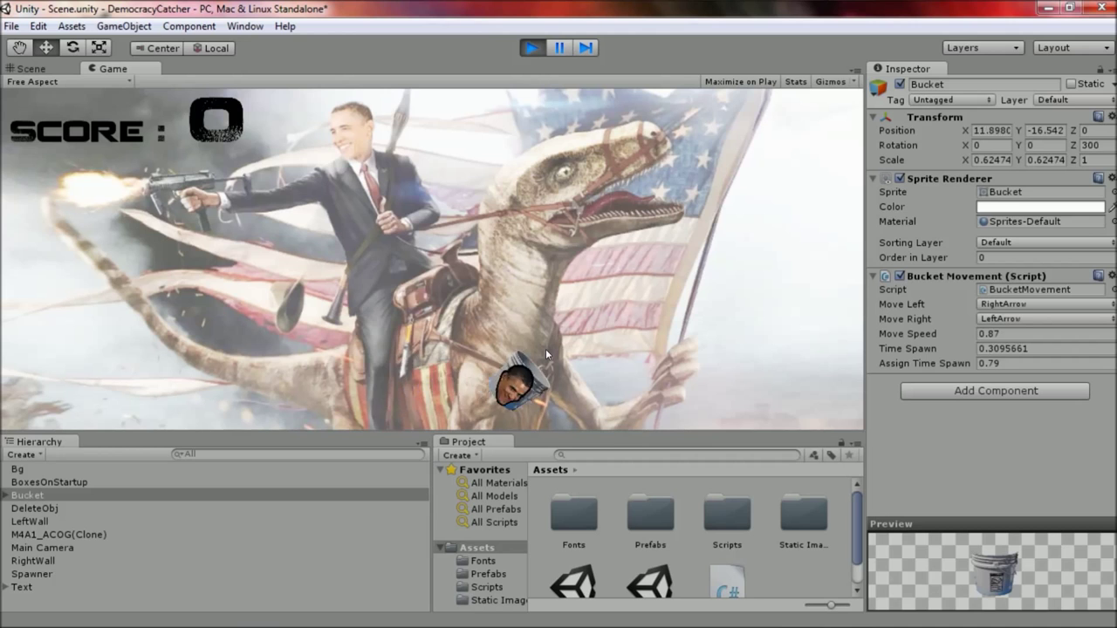
{"action": "key", "text": "Right"}
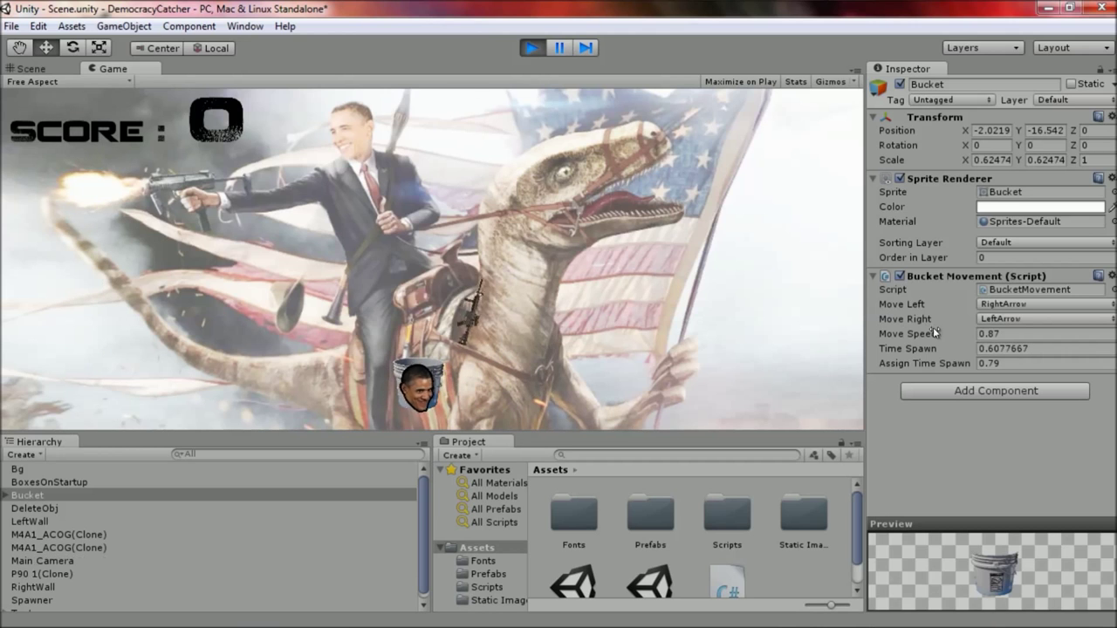
Step: Raise the Bucket's Move Speed to 3.21 and test the faster bucket with the arrow keys
{"action": "left_click", "coordinate": [962, 332]}
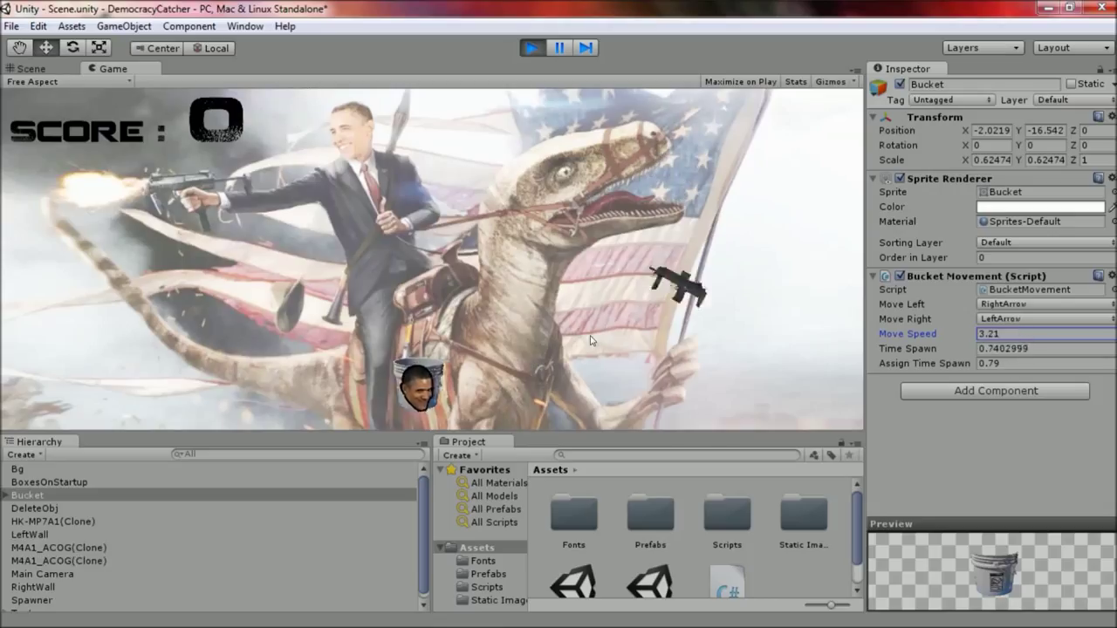
{"action": "key", "text": "Right"}
{"action": "key", "text": "Left"}
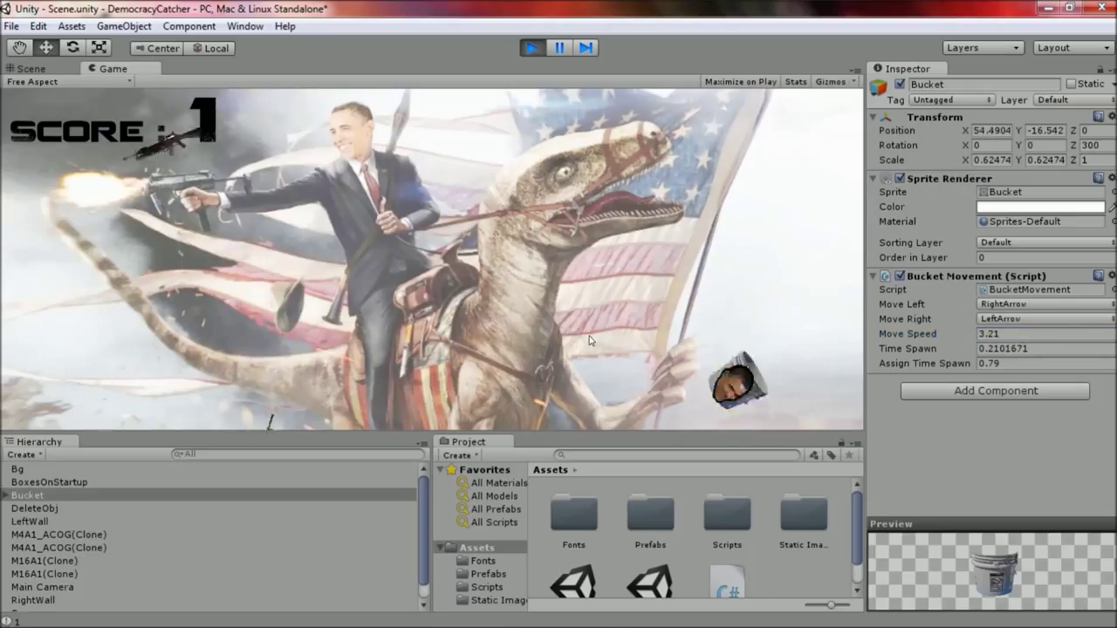
{"action": "key", "text": "Right"}
{"action": "key", "text": "Right"}
{"action": "key", "text": "Left"}
{"action": "key", "text": "Right"}
{"action": "key", "text": "Left"}
{"action": "key", "text": "Right"}
{"action": "key", "text": "Left"}
{"action": "key", "text": "Right"}
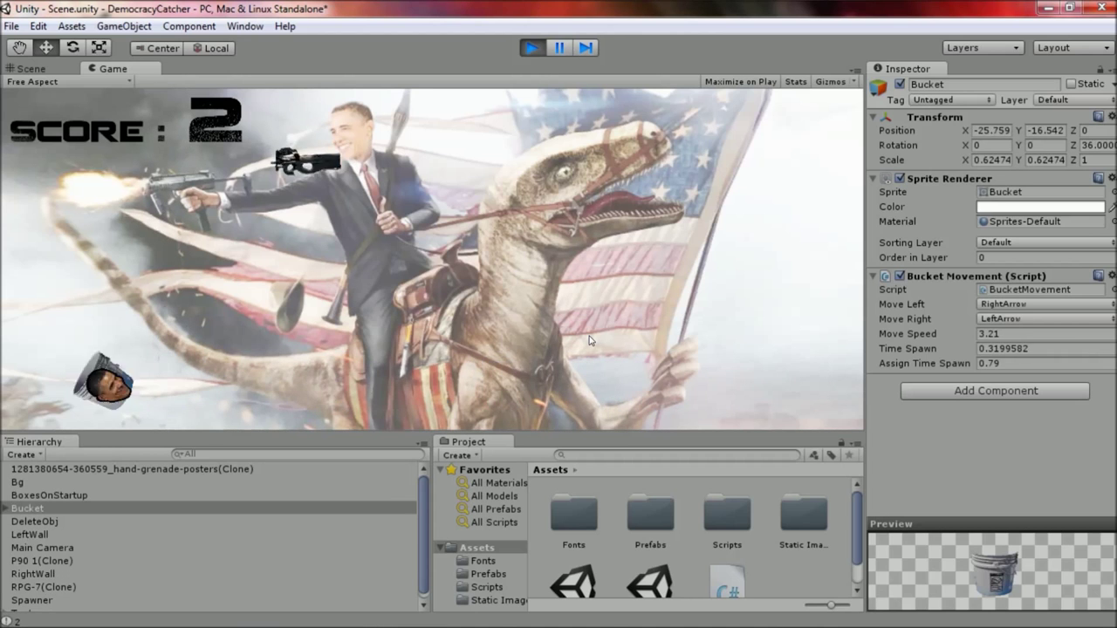
{"action": "key", "text": "Left"}
{"action": "key", "text": "Left"}
{"action": "key", "text": "Right"}
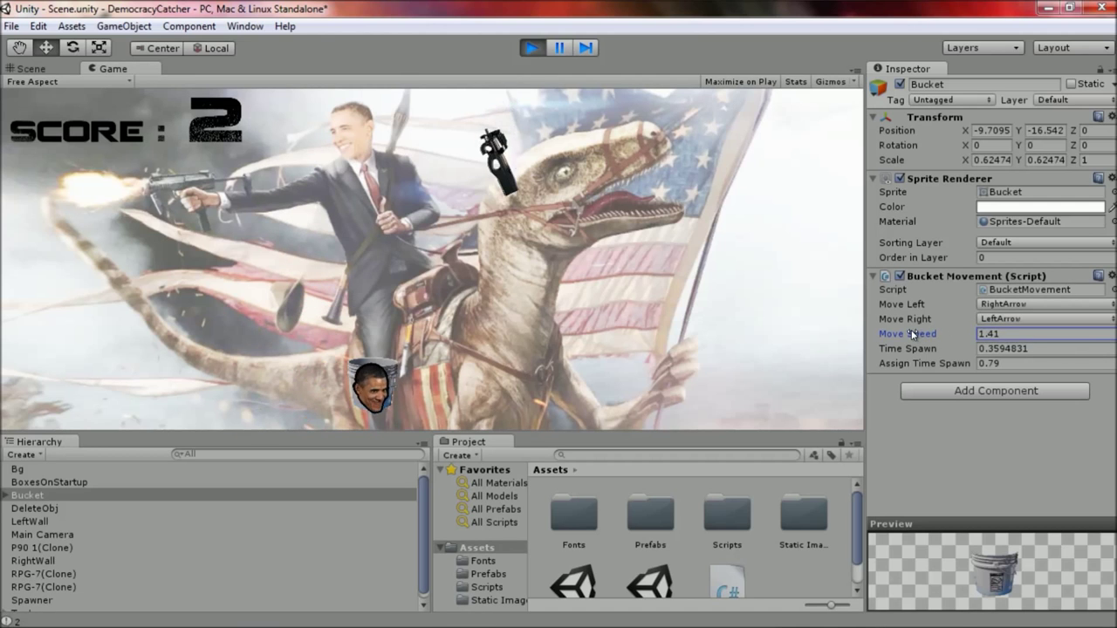
Step: Lower Move Speed to 0.96 and Assign Time Spawn to 0.31, then test the bucket
{"action": "left_click_drag", "start_coordinate": [911, 333], "coordinate": [898, 331]}
{"action": "left_click_drag", "start_coordinate": [968, 363], "coordinate": [940, 363]}
{"action": "key", "text": "Left"}
{"action": "key", "text": "Right"}
{"action": "key", "text": "Left"}
{"action": "key", "text": "Right"}
{"action": "key", "text": "Left"}
{"action": "key", "text": "Left"}
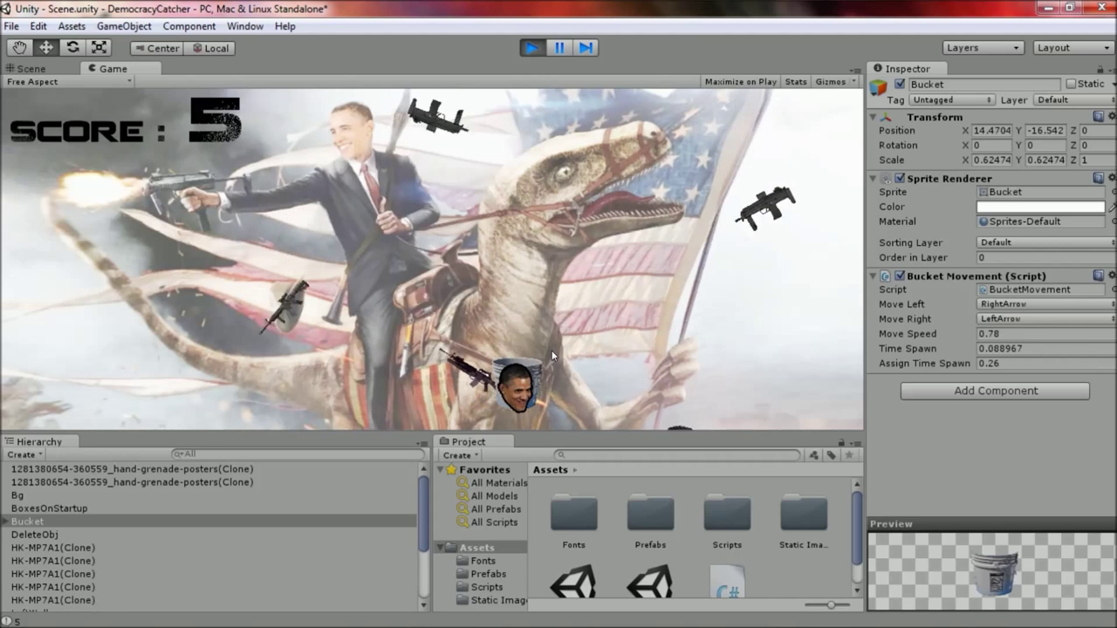
Step: Scrub Assign Time Spawn up to about 3.43, then back down to about 1.54
{"action": "left_click", "coordinate": [960, 363]}
{"action": "left_click_drag", "start_coordinate": [960, 363], "coordinate": [640, 359]}
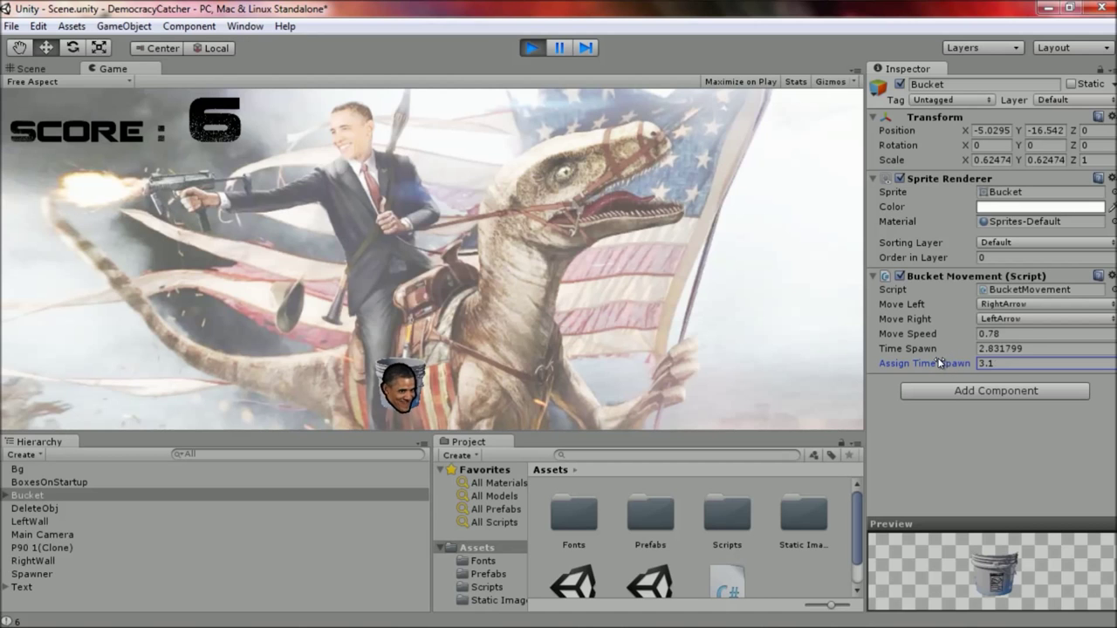
{"action": "left_click_drag", "start_coordinate": [934, 358], "coordinate": [909, 360]}
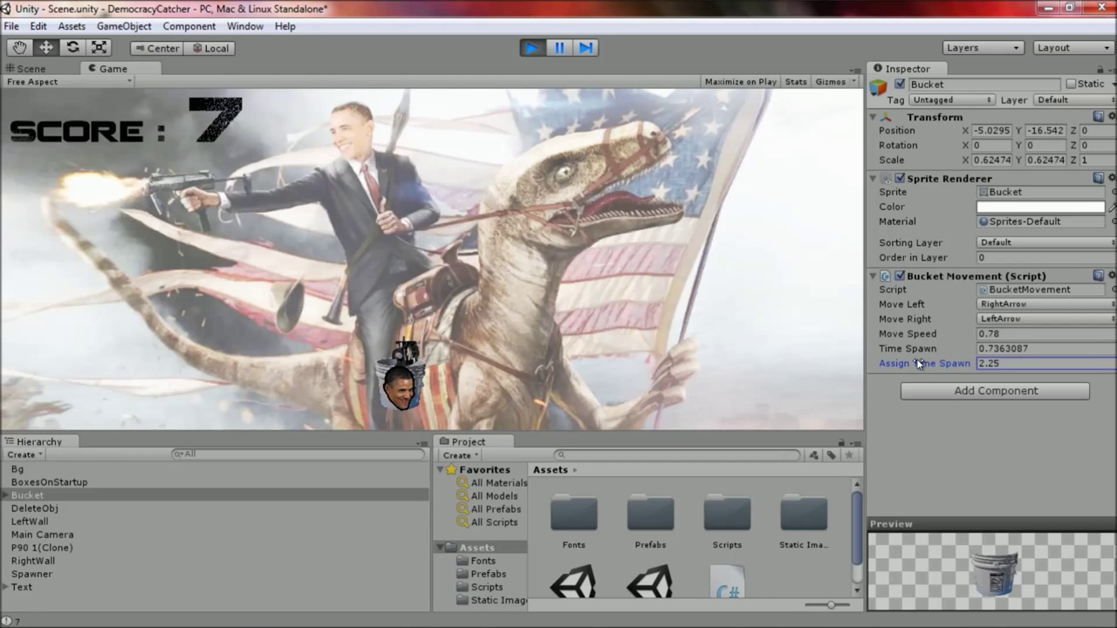
{"action": "left_click_drag", "start_coordinate": [909, 360], "coordinate": [898, 362]}
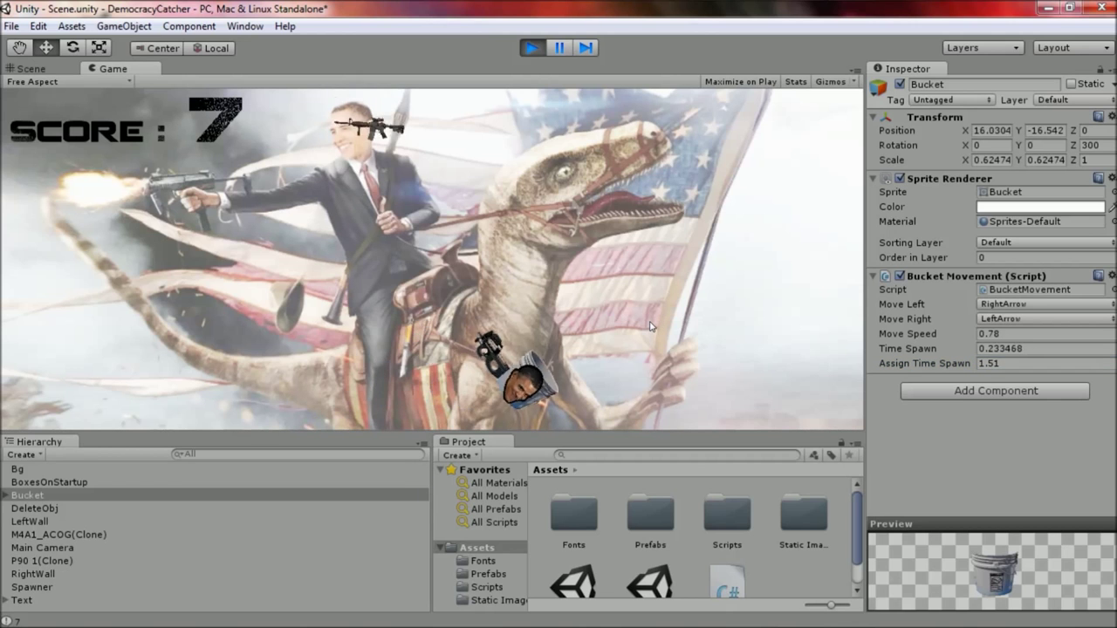
{"action": "key", "text": "Right"}
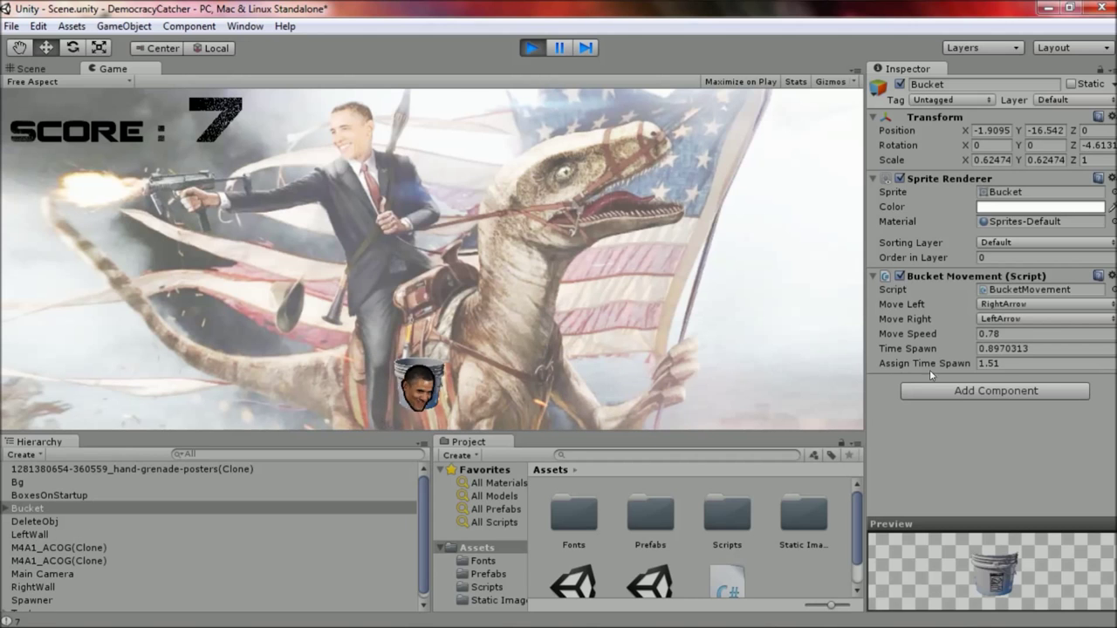
Step: Set Assign Time Spawn to 0.5 and play a moment
{"action": "left_click", "coordinate": [1044, 364]}
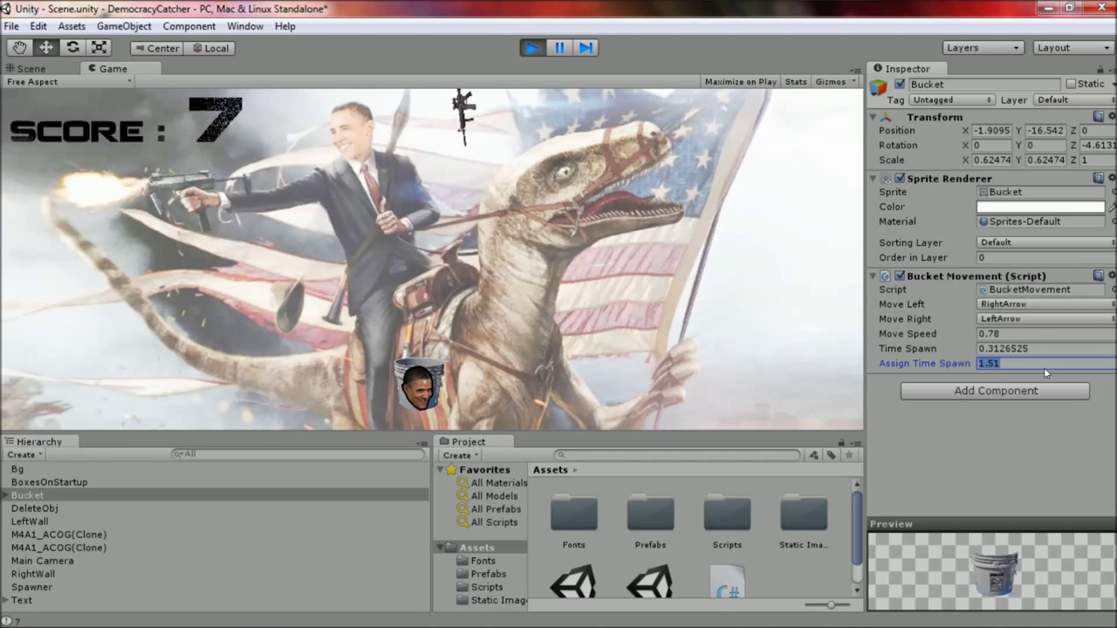
{"action": "type", "text": "0.5"}
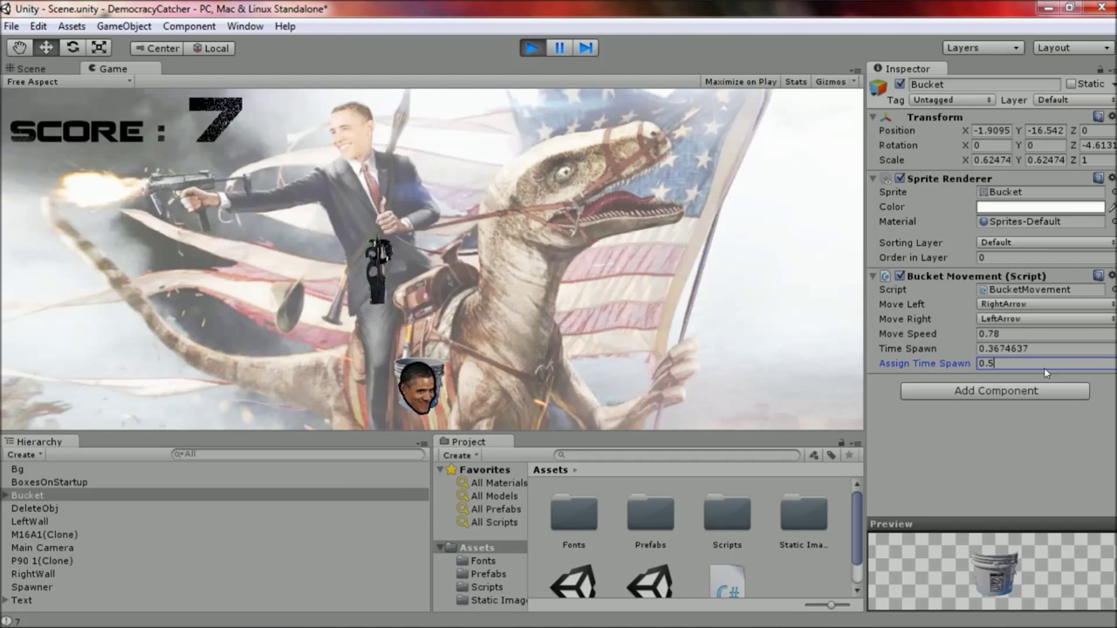
{"action": "left_click", "coordinate": [660, 352]}
{"action": "key", "text": "Left"}
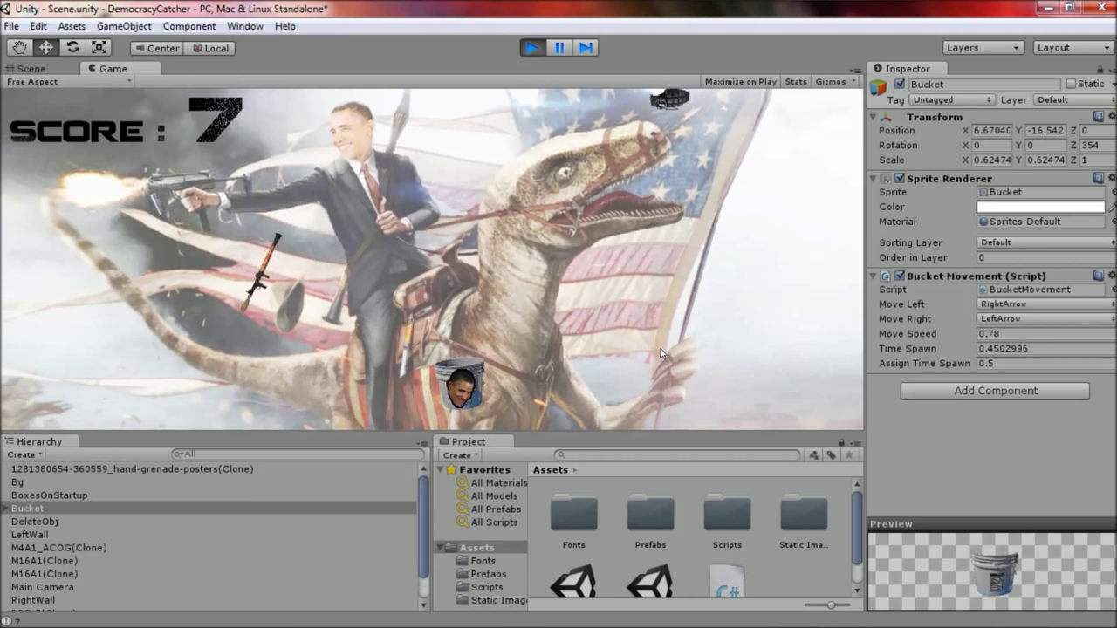
{"action": "key", "text": "Right"}
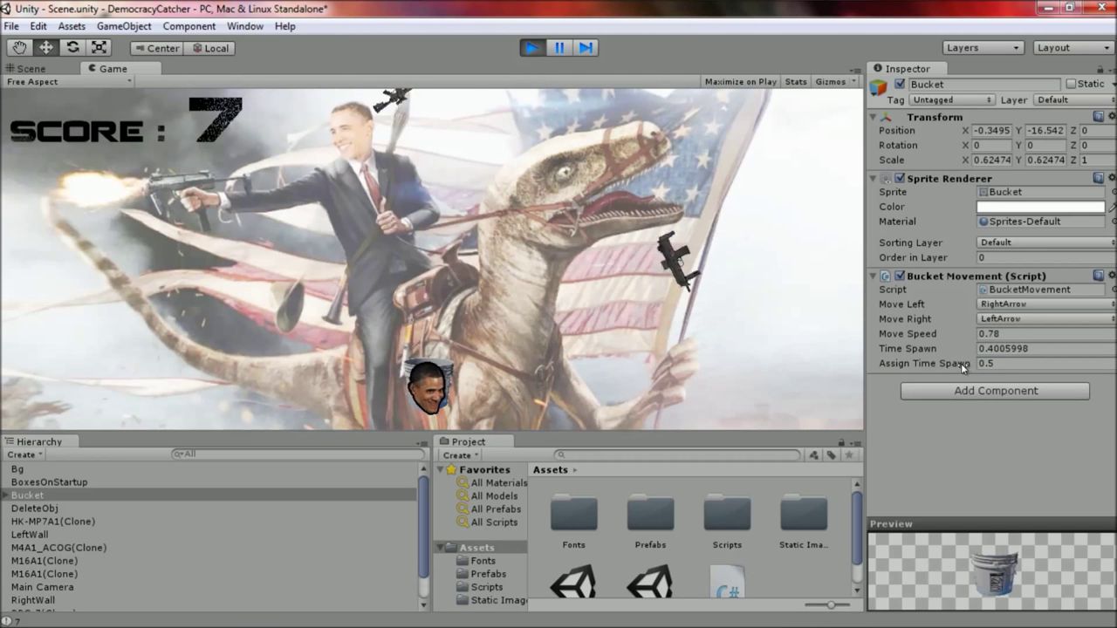
Step: Change Assign Time Spawn to 0.27 and keep catching weapons
{"action": "left_click", "coordinate": [955, 365]}
{"action": "type", "text": "0.27"}
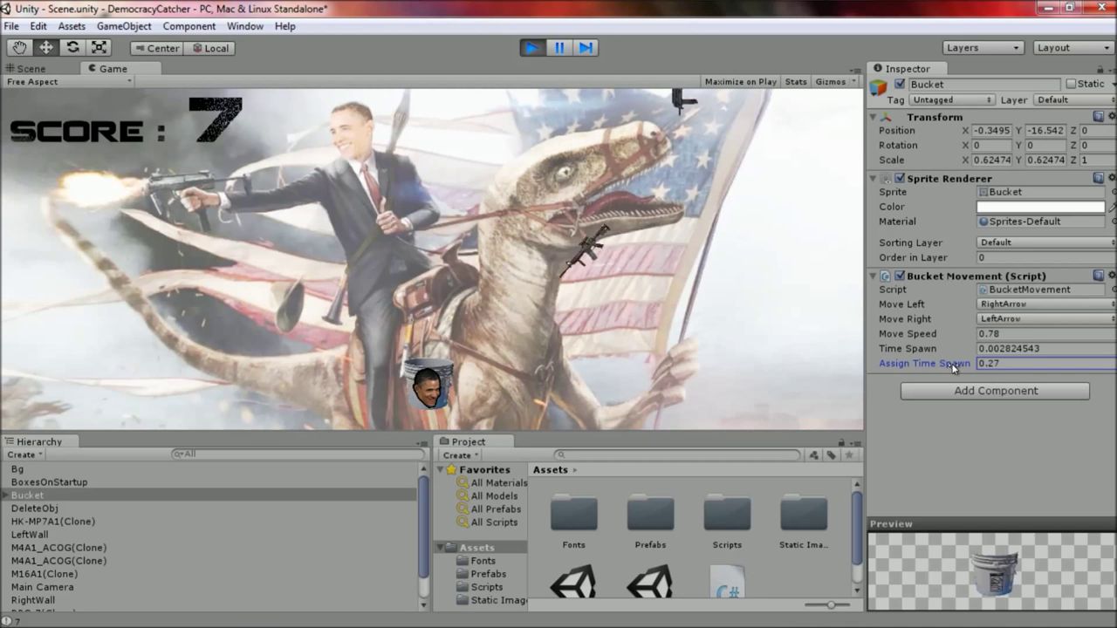
{"action": "left_click", "coordinate": [616, 336]}
{"action": "key", "text": "Left"}
{"action": "key", "text": "Right"}
{"action": "key", "text": "Left"}
{"action": "key", "text": "Right"}
{"action": "key", "text": "Left"}
{"action": "key", "text": "Right"}
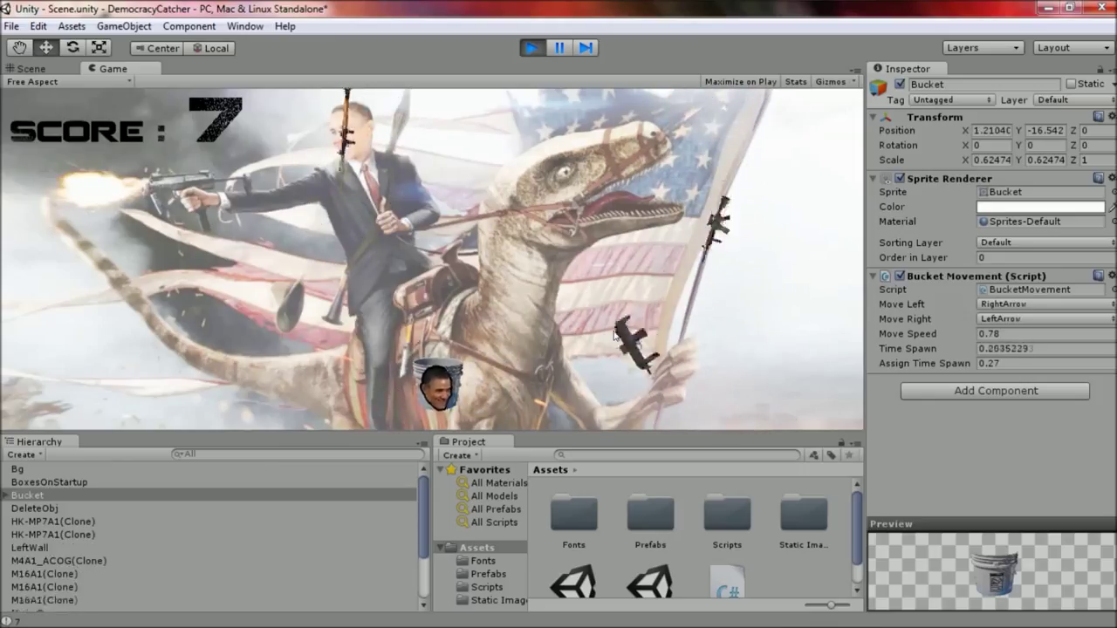
Step: Pause the game and select Spawner in the Hierarchy to show its settings
{"action": "left_click", "coordinate": [560, 48]}
{"action": "key", "text": "ctrl+1"}
{"action": "scroll", "coordinate": [61, 527], "scroll_direction": "down", "scroll_amount": 3}
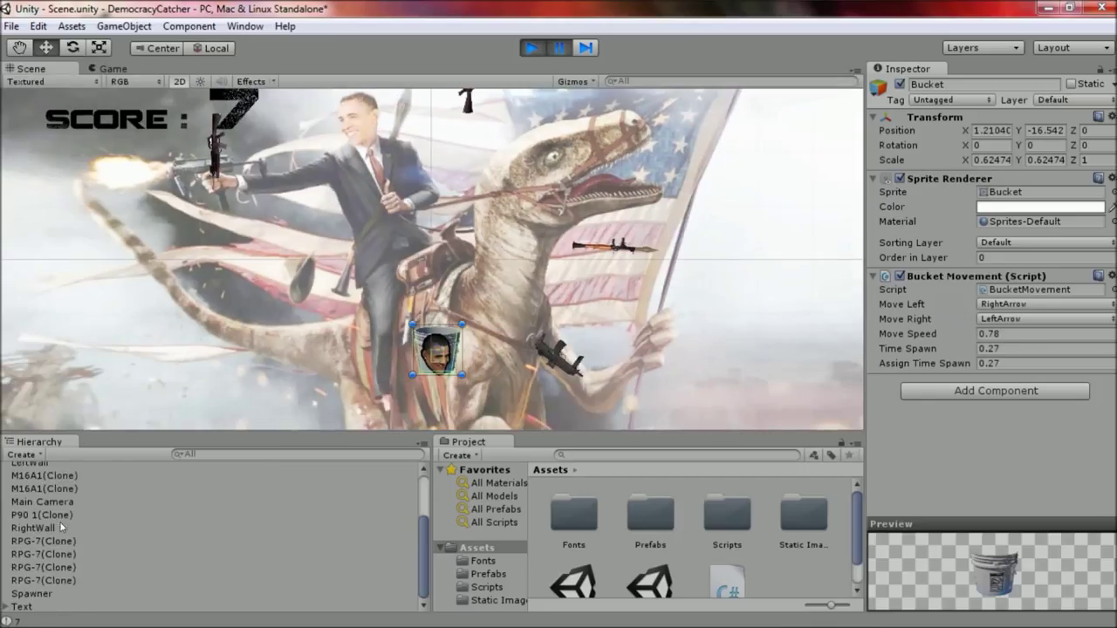
{"action": "left_click", "coordinate": [57, 593]}
{"action": "scroll", "coordinate": [303, 367], "scroll_direction": "up", "scroll_amount": 1}
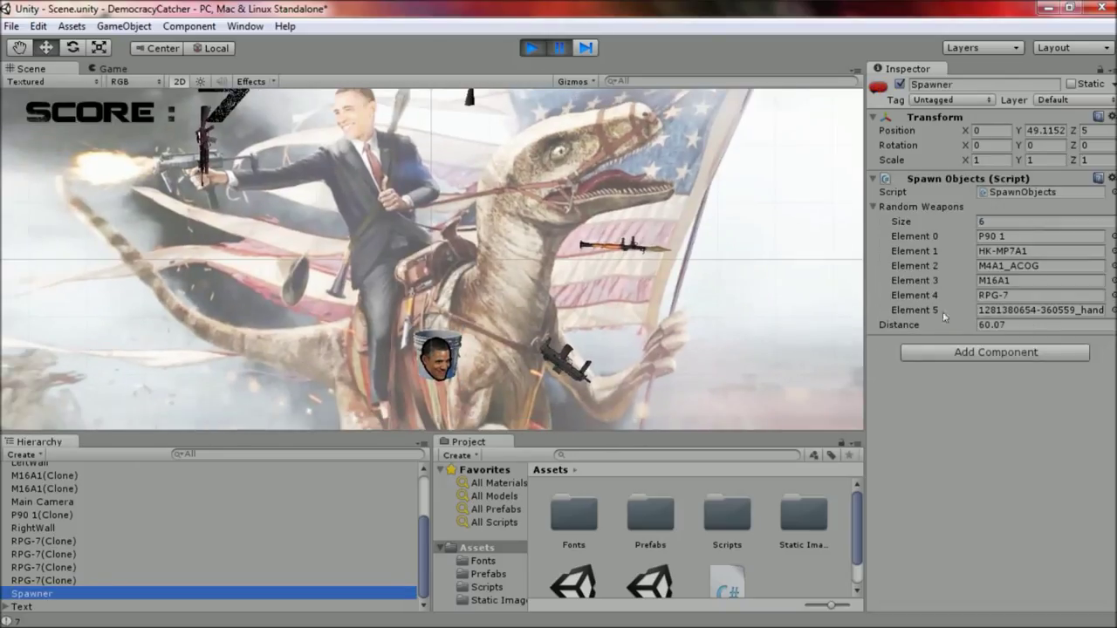
Step: Resume play, reduce the Spawner Distance stepwise (51.5, 35.7, 34.2, 15.9, 10.4, 5.8), then pause
{"action": "left_click", "coordinate": [560, 48]}
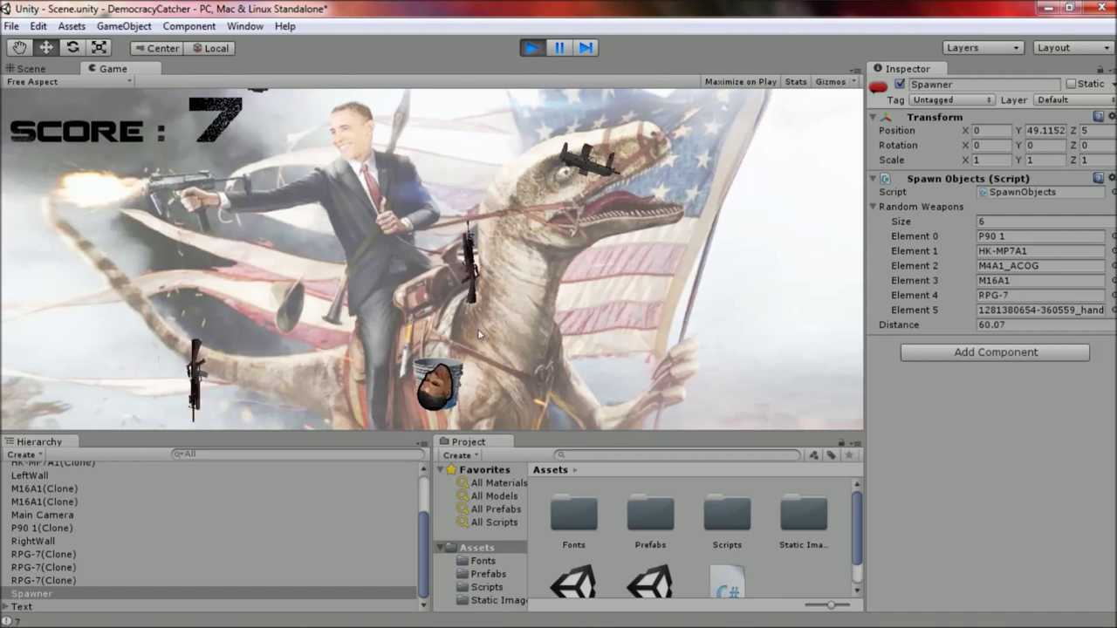
{"action": "left_click_drag", "start_coordinate": [959, 324], "coordinate": [899, 326]}
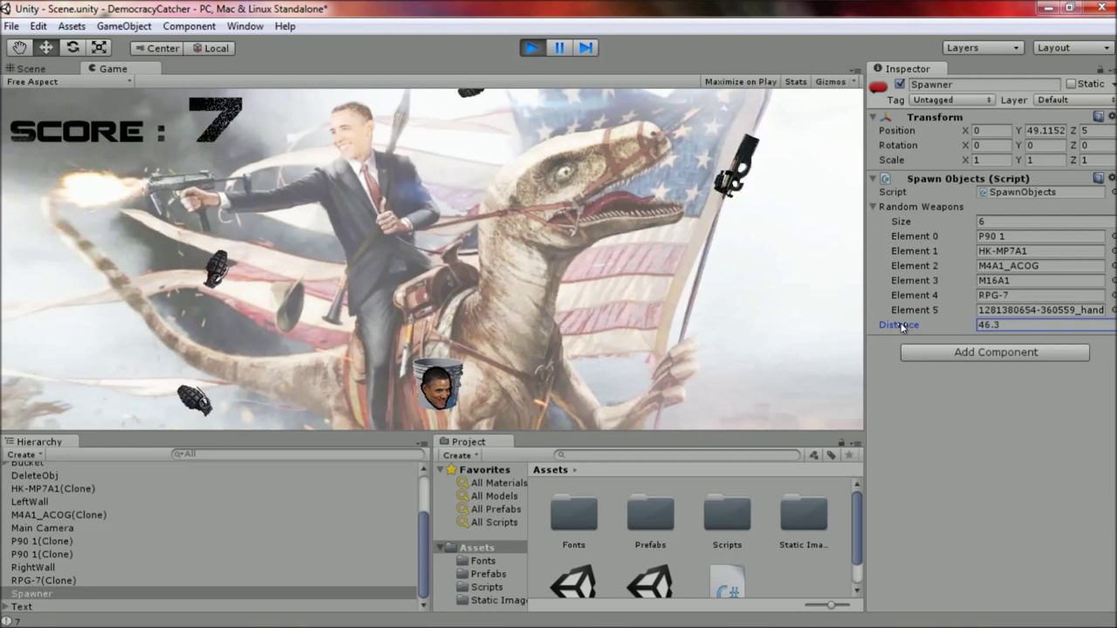
{"action": "left_click_drag", "start_coordinate": [949, 318], "coordinate": [909, 324]}
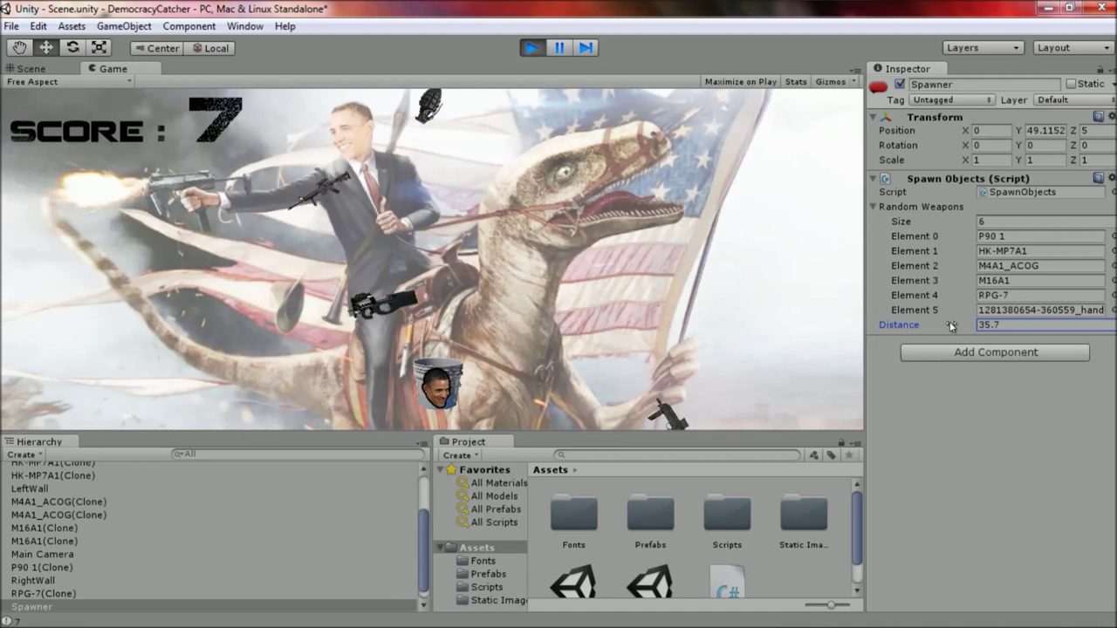
{"action": "left_click_drag", "start_coordinate": [950, 322], "coordinate": [932, 324]}
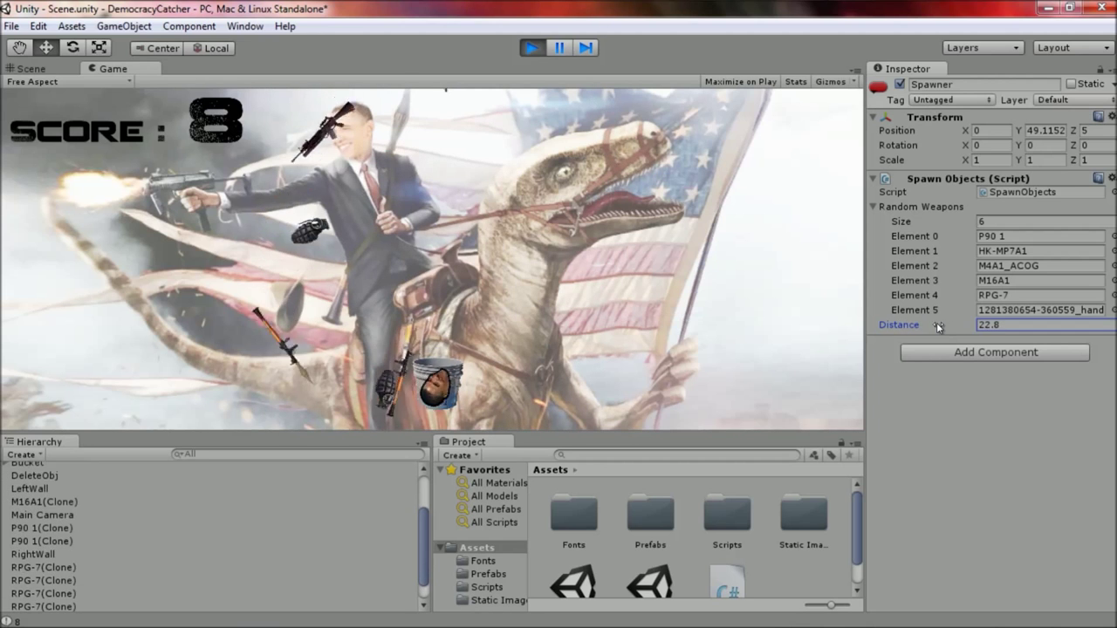
{"action": "left_click_drag", "start_coordinate": [937, 323], "coordinate": [896, 325]}
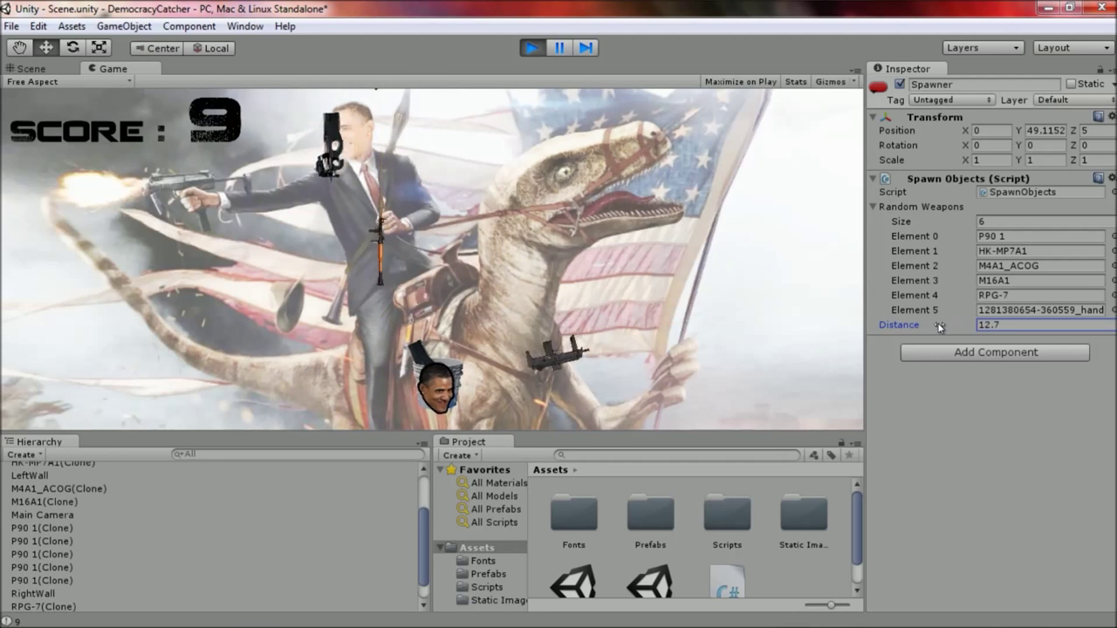
{"action": "left_click_drag", "start_coordinate": [940, 327], "coordinate": [913, 325]}
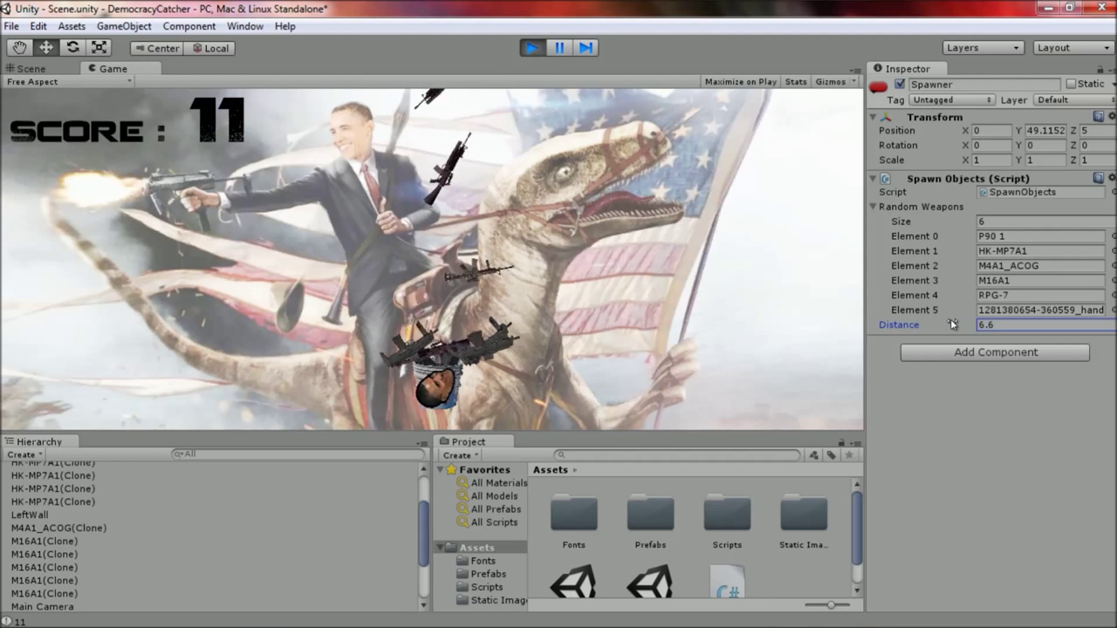
{"action": "left_click_drag", "start_coordinate": [954, 325], "coordinate": [943, 324]}
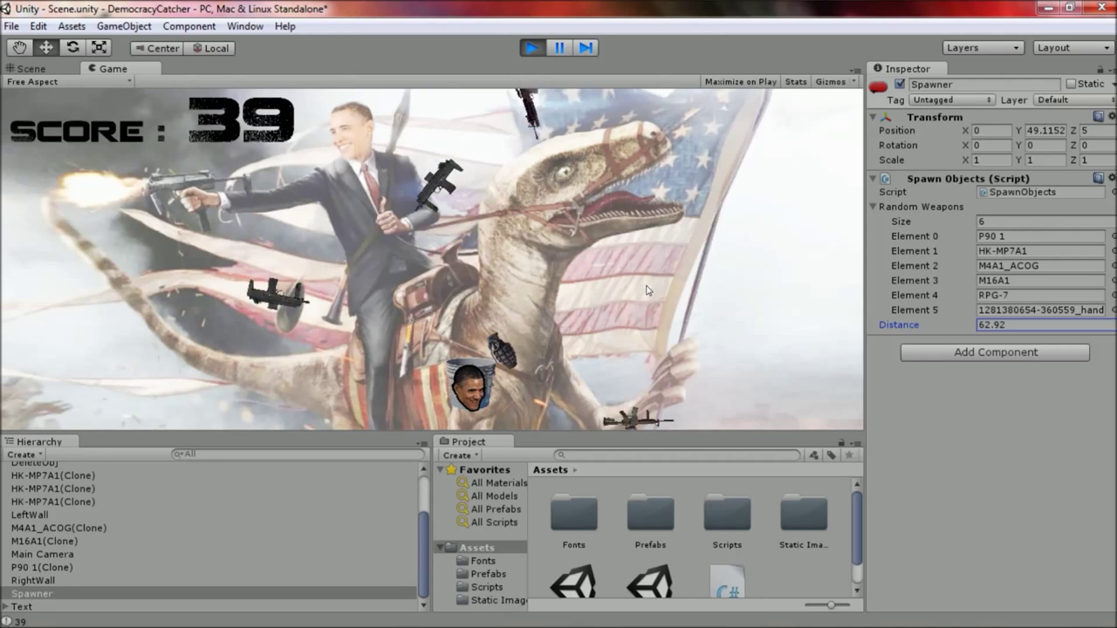
{"action": "left_click", "coordinate": [551, 50]}
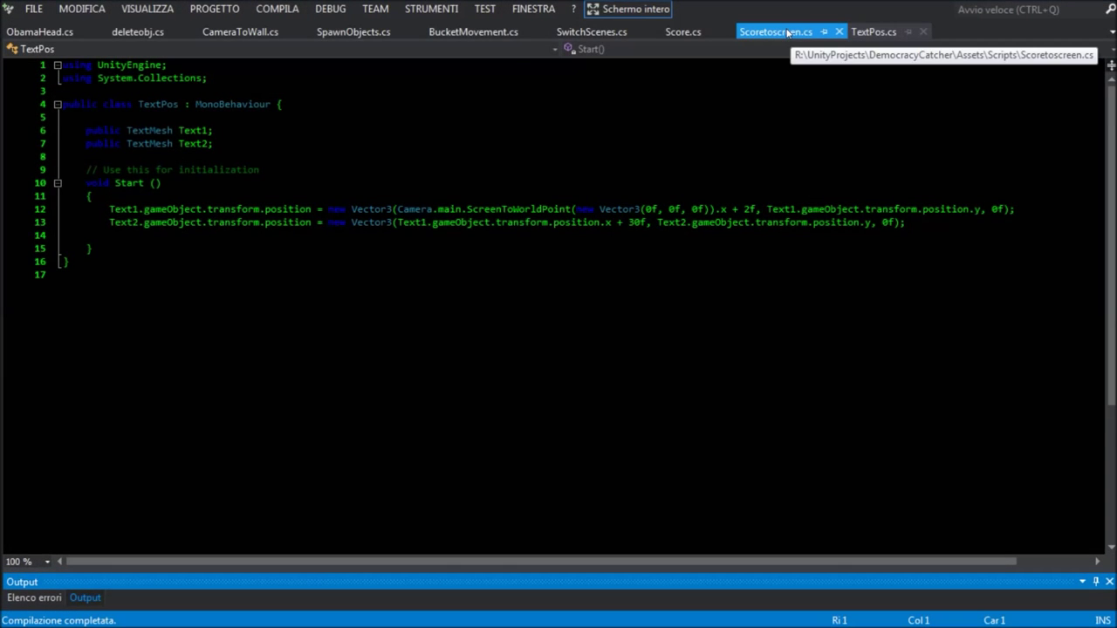
Step: Review the Scoretoscreen, Score, SwitchScenes and BucketMovement scripts in Visual Studio
{"action": "left_click", "coordinate": [788, 33]}
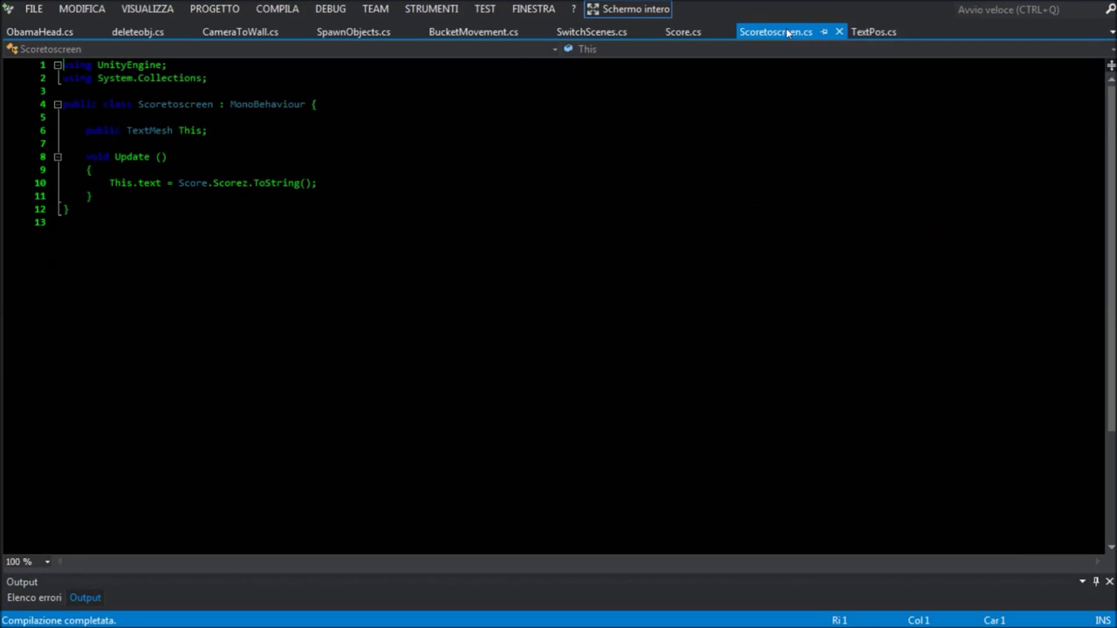
{"action": "left_click", "coordinate": [676, 36]}
{"action": "left_click", "coordinate": [588, 35]}
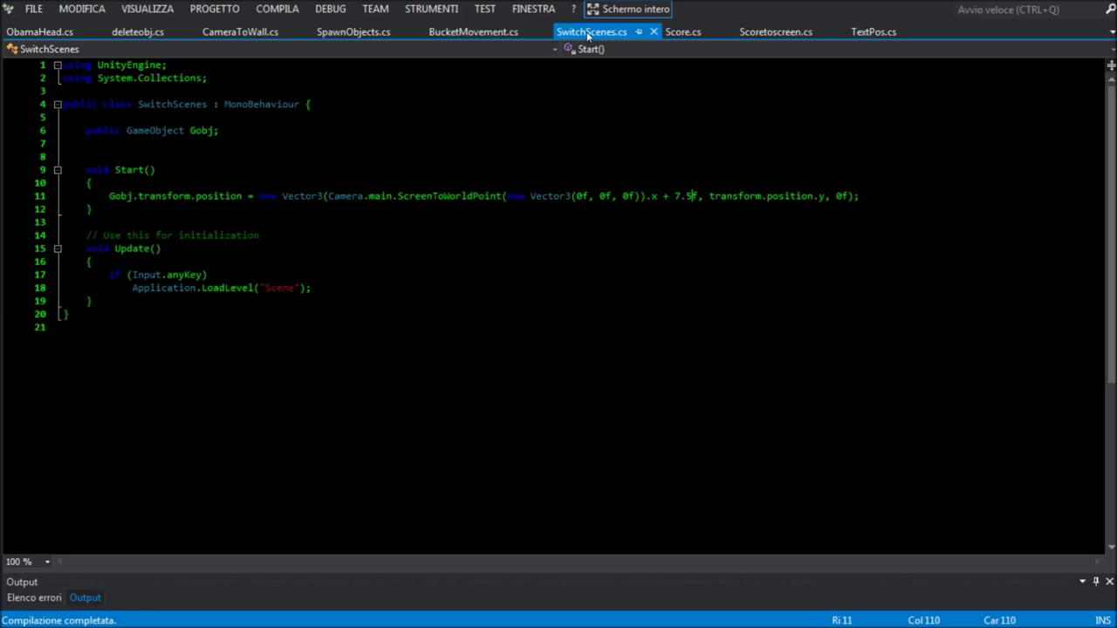
{"action": "left_click", "coordinate": [471, 35]}
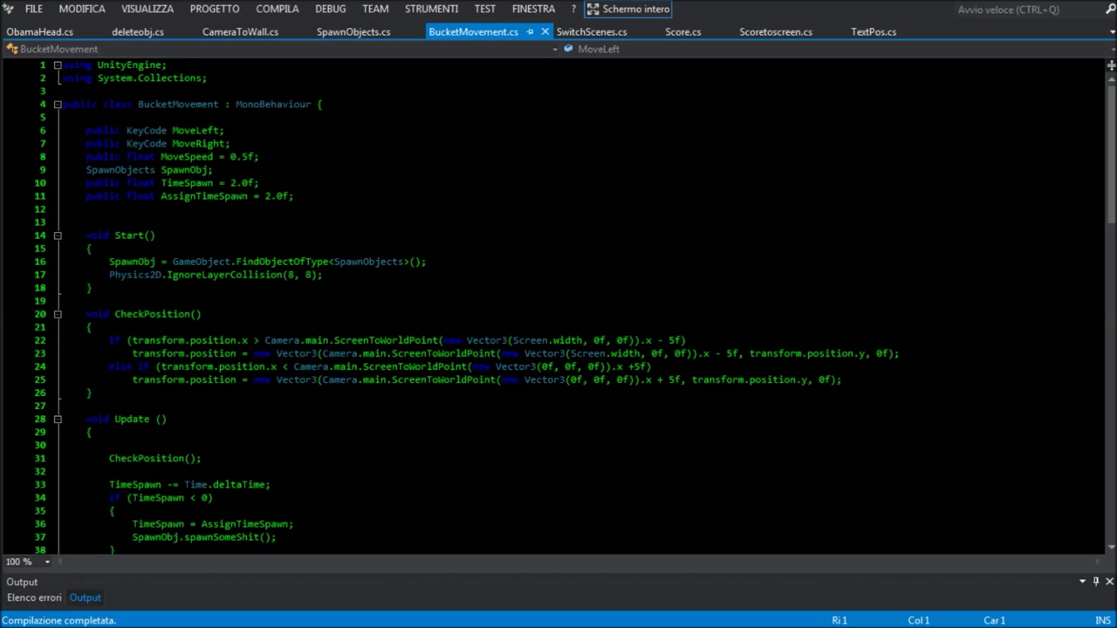
{"action": "left_click_drag", "start_coordinate": [1106, 125], "coordinate": [1091, 246]}
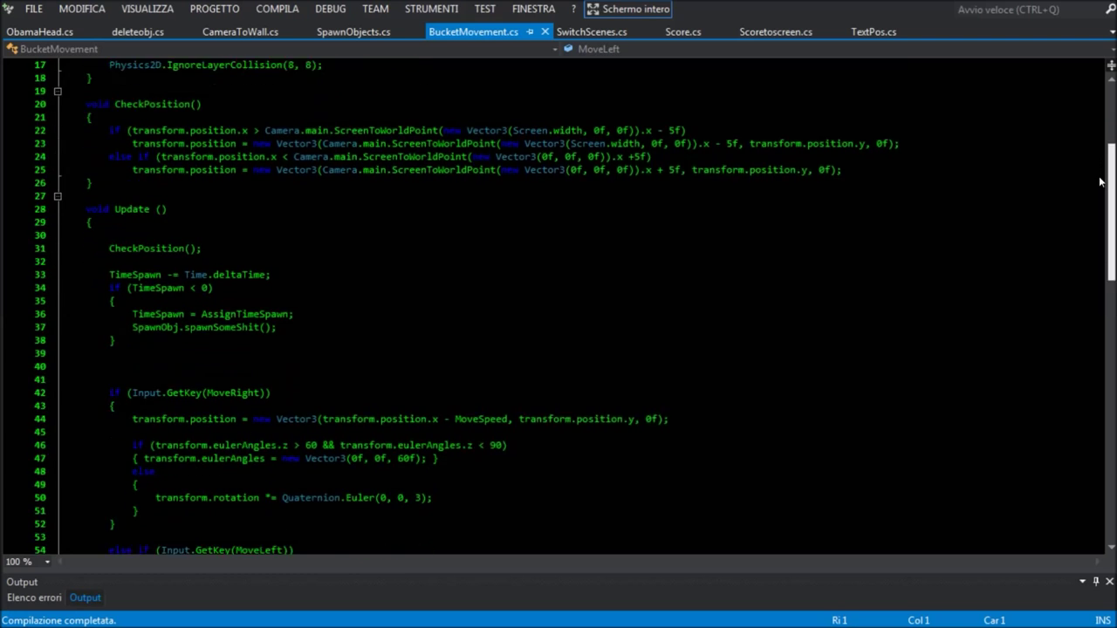
{"action": "scroll", "coordinate": [1091, 247], "scroll_direction": "down", "scroll_amount": 7}
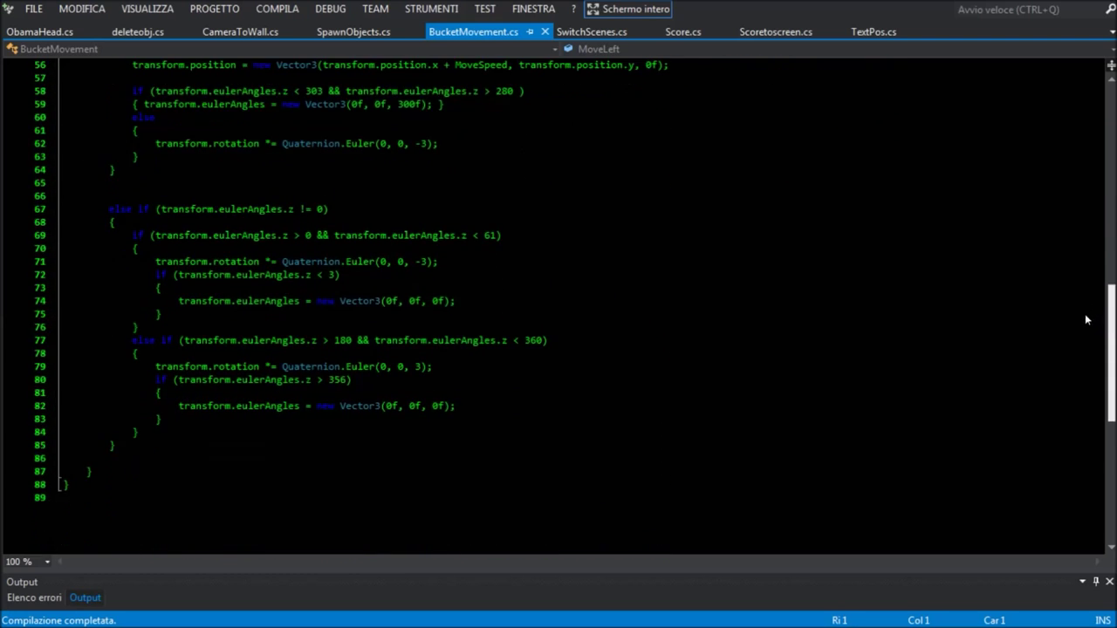
Step: Review the SpawnObjects, CameraToWall, deleteobj and ObamaHead scripts
{"action": "left_click", "coordinate": [377, 27]}
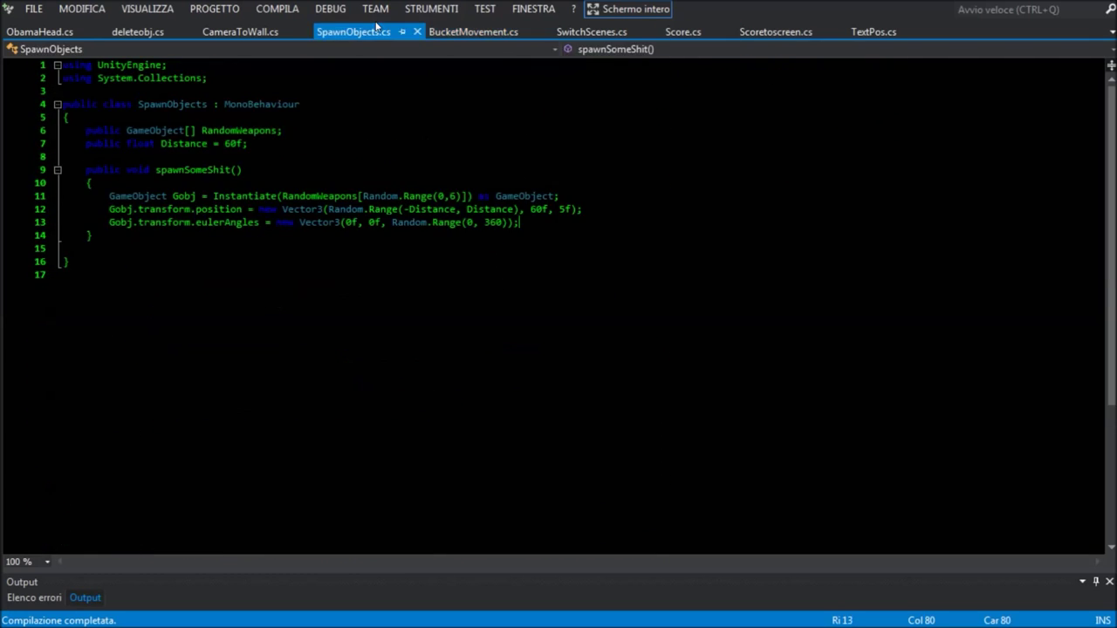
{"action": "left_click", "coordinate": [255, 31]}
{"action": "left_click", "coordinate": [149, 31]}
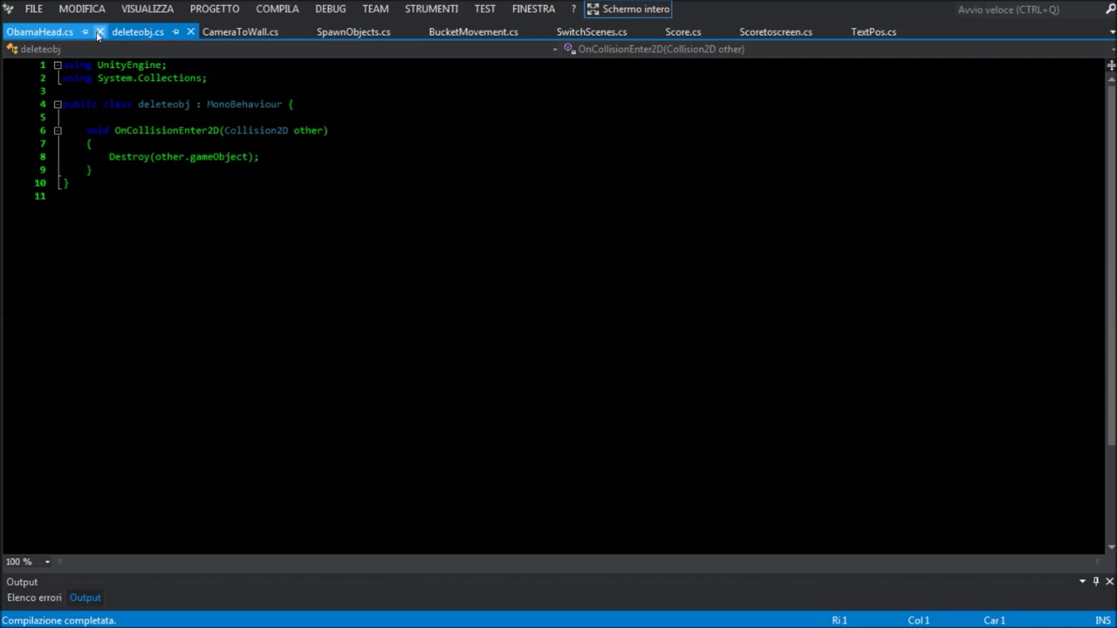
{"action": "left_click", "coordinate": [54, 36]}
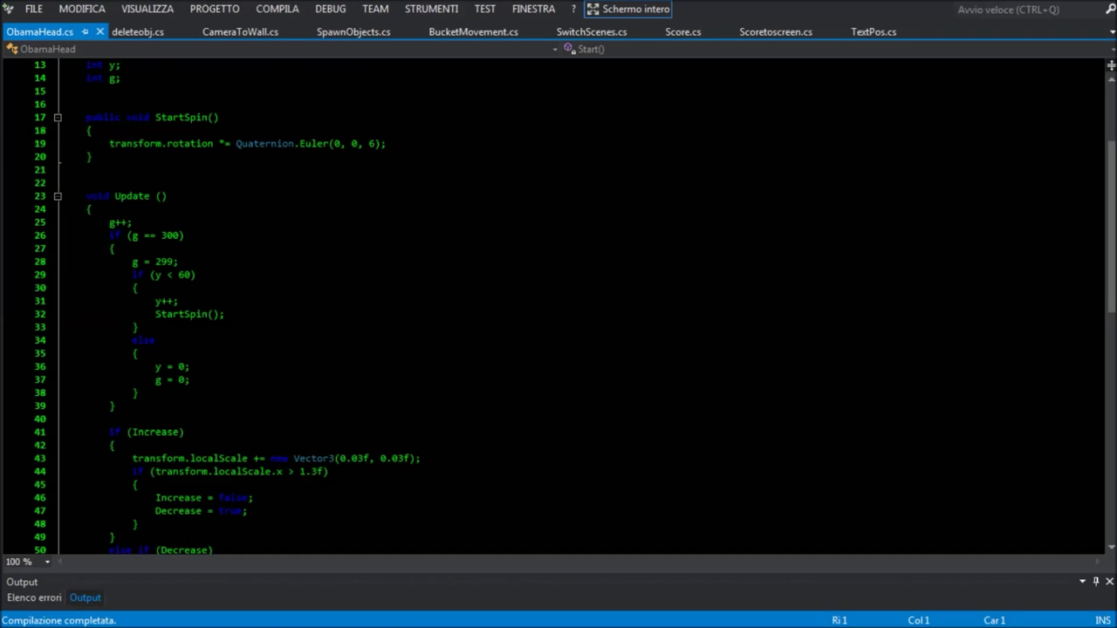
Step: Scroll through ObamaHead.cs and turn off full-screen mode to show all panels
{"action": "scroll", "coordinate": [559, 305], "scroll_direction": "up", "scroll_amount": 4}
{"action": "scroll", "coordinate": [558, 305], "scroll_direction": "down", "scroll_amount": 2}
{"action": "scroll", "coordinate": [558, 306], "scroll_direction": "down", "scroll_amount": 2}
{"action": "scroll", "coordinate": [559, 306], "scroll_direction": "down", "scroll_amount": 1}
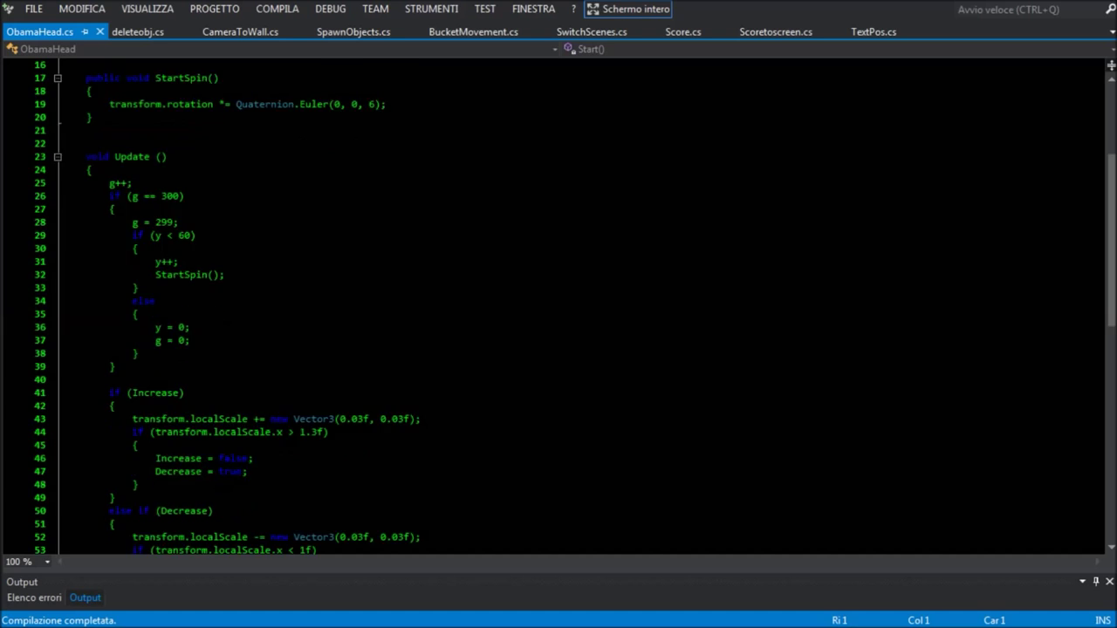
{"action": "scroll", "coordinate": [559, 305], "scroll_direction": "down", "scroll_amount": 3}
{"action": "scroll", "coordinate": [559, 306], "scroll_direction": "down", "scroll_amount": 2}
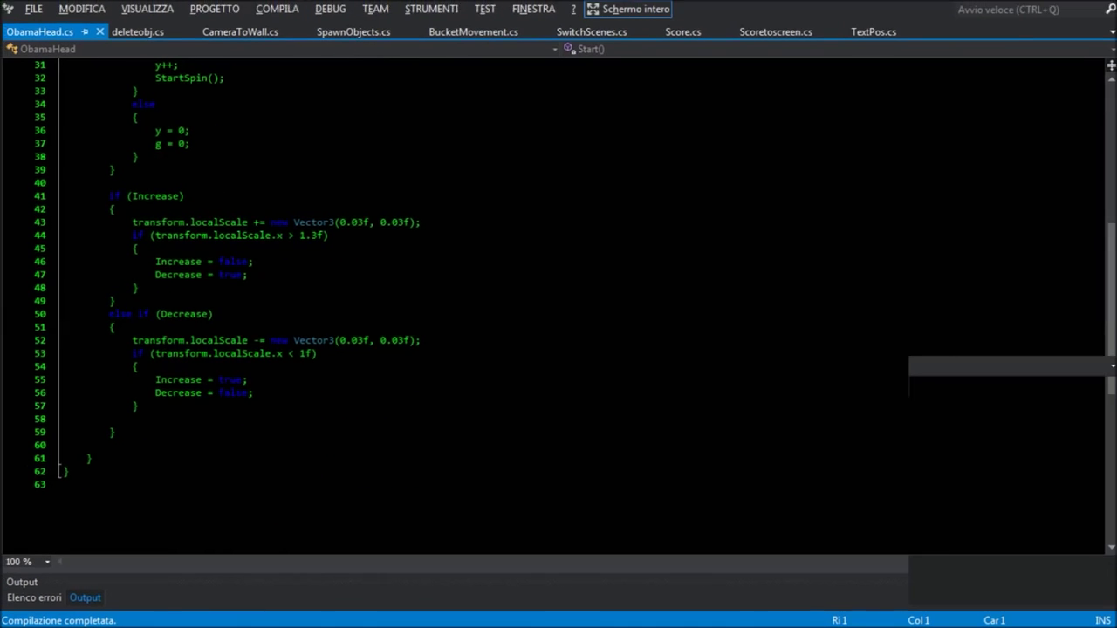
{"action": "key", "text": "shift+alt+Return"}
{"action": "left_click_drag", "start_coordinate": [1115, 187], "coordinate": [1115, 197]}
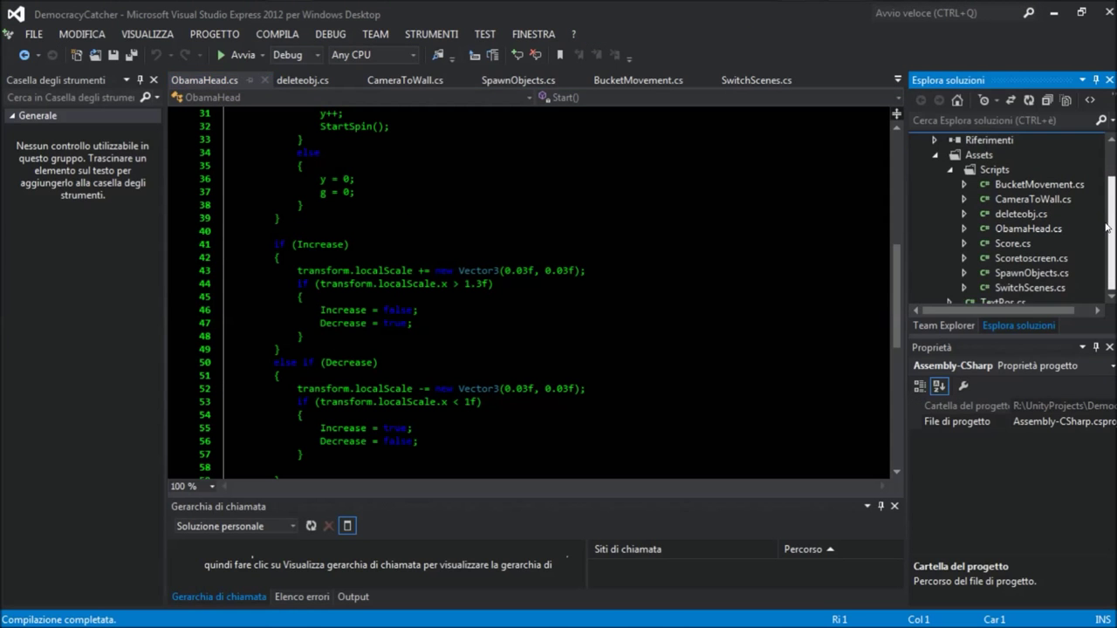